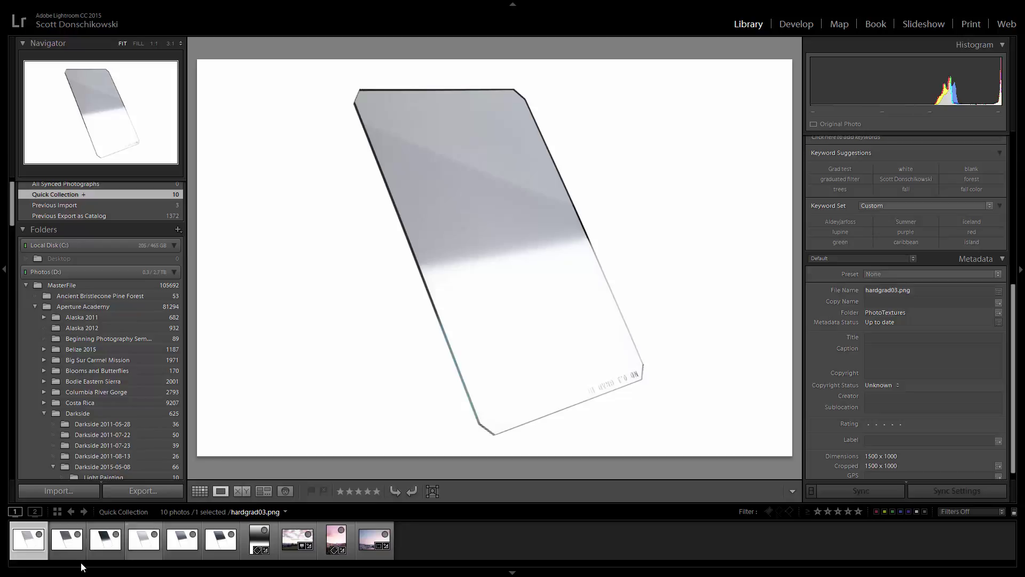
Step: View the remaining hard-grad and reverse-grad filter pictures one after another, ending on reverseGrad09.png
{"action": "left_click", "coordinate": [67, 540]}
{"action": "key", "text": "Right"}
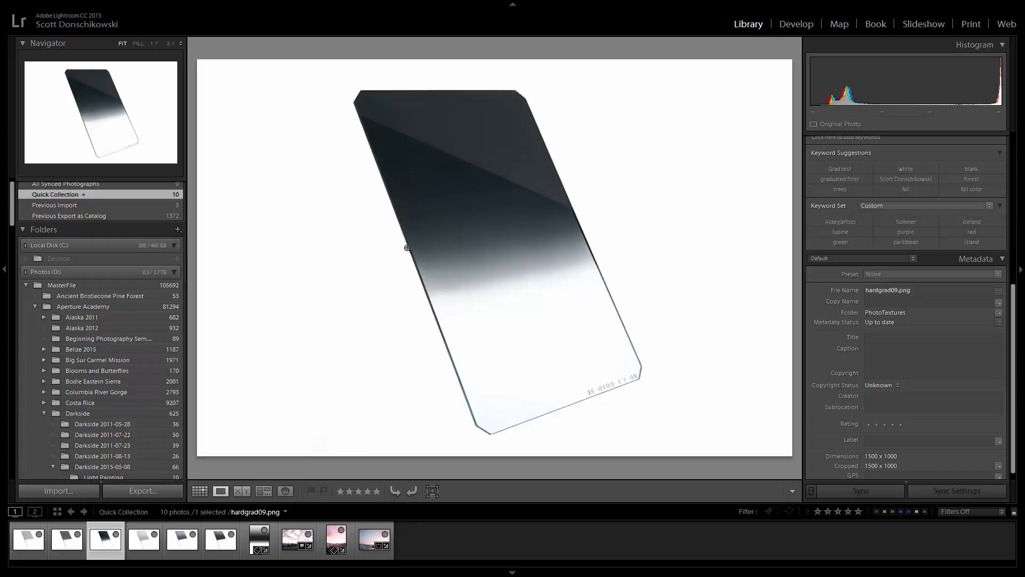
{"action": "left_click", "coordinate": [145, 544]}
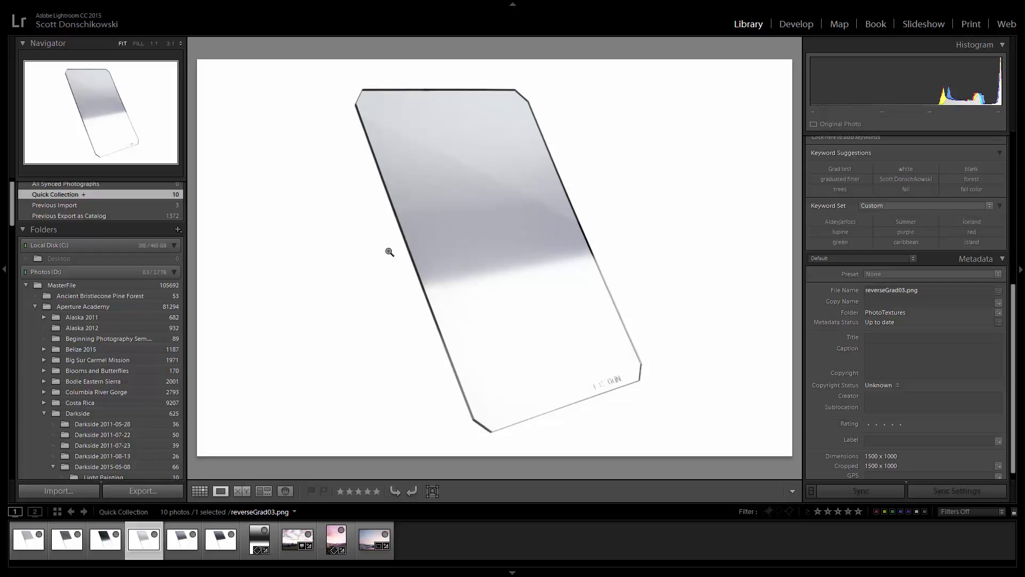
{"action": "key", "text": "Right"}
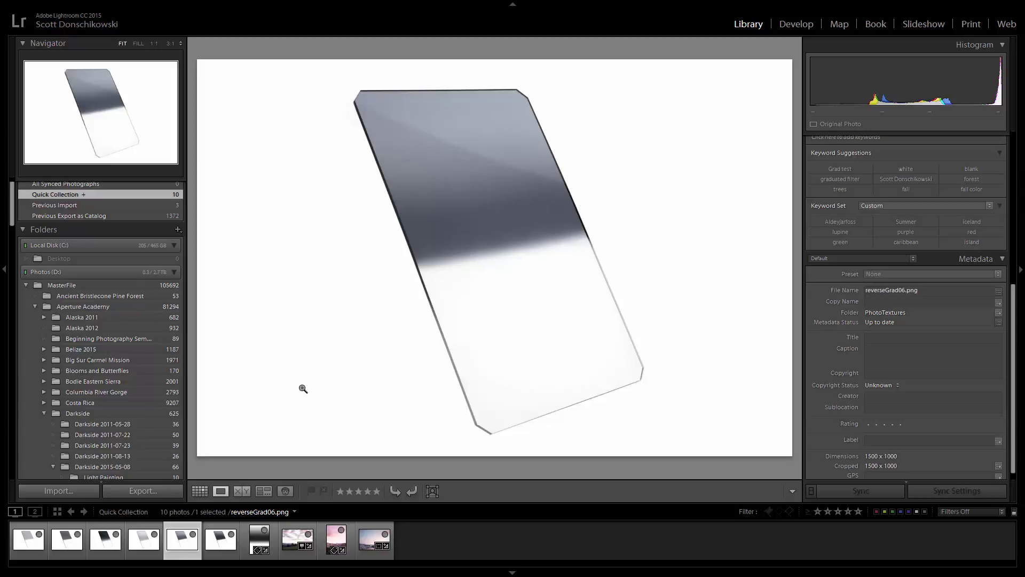
{"action": "key", "text": "Right"}
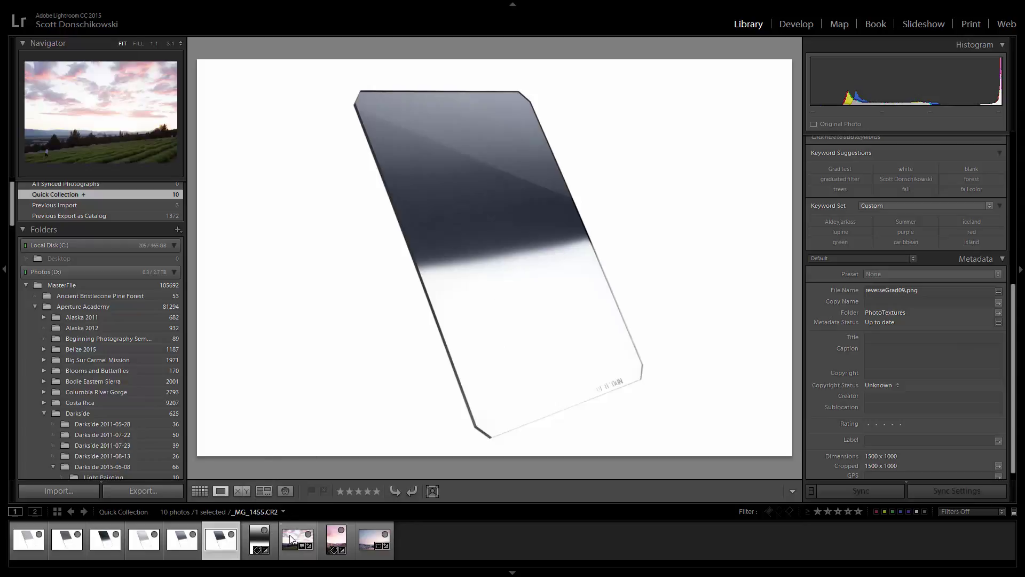
Step: Open Untitled-1.jpg for developing and reset all of its settings to get a blank white image
{"action": "left_click", "coordinate": [245, 539]}
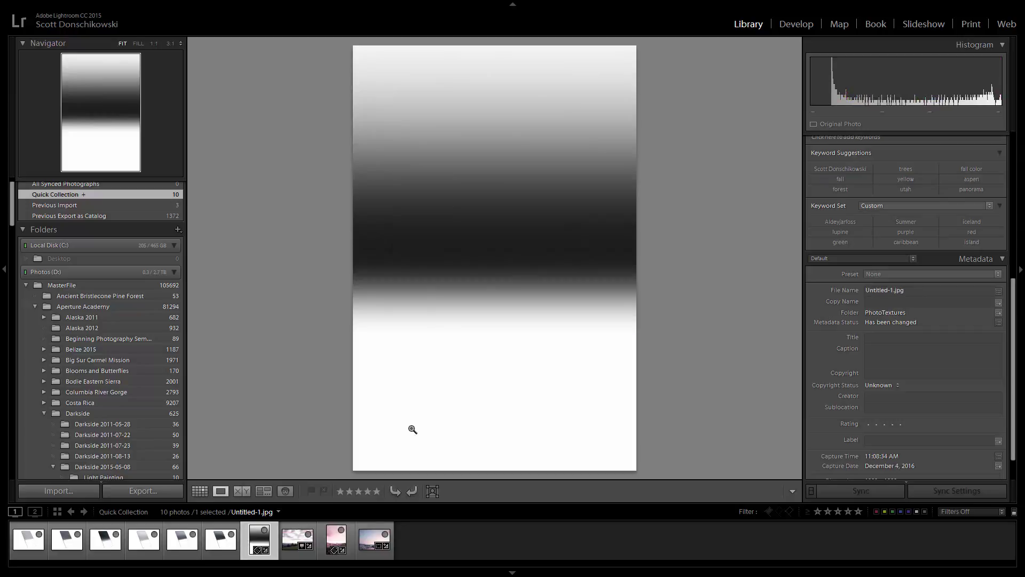
{"action": "left_click", "coordinate": [792, 24]}
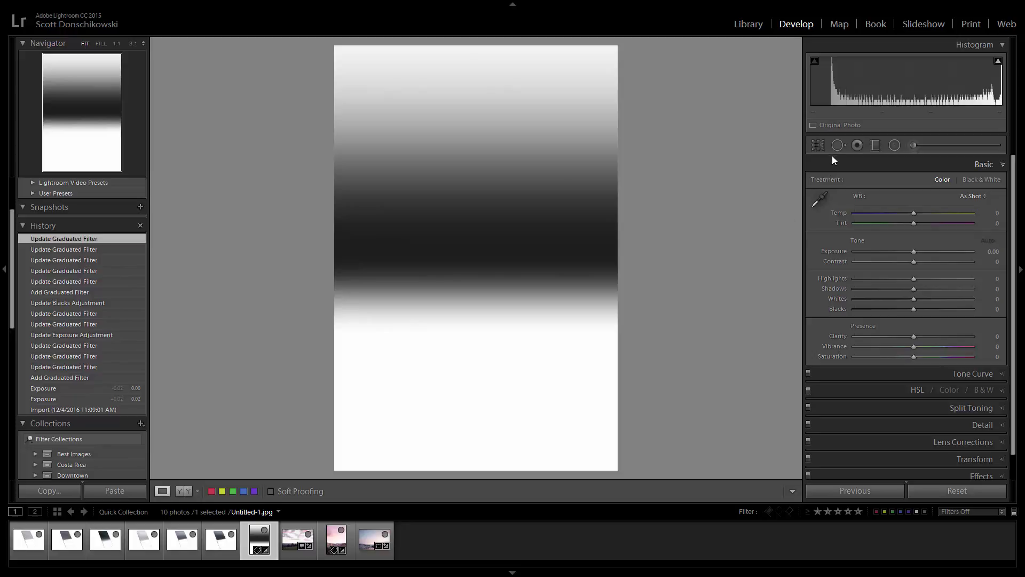
{"action": "left_click", "coordinate": [978, 493]}
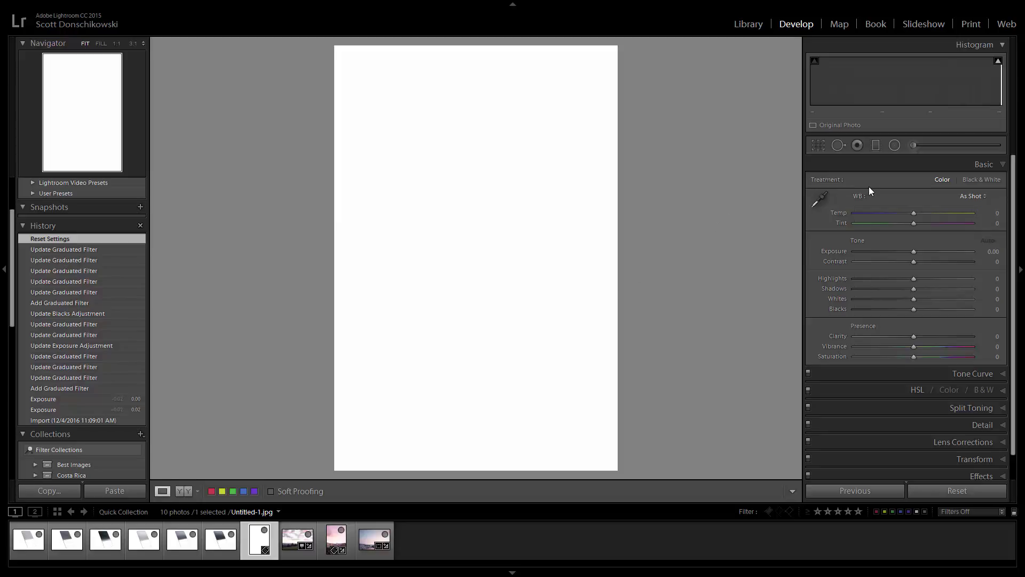
Step: Draw a graduated filter with -2.00 exposure downward across the image's upper half and shift it slightly lower
{"action": "left_click", "coordinate": [879, 148]}
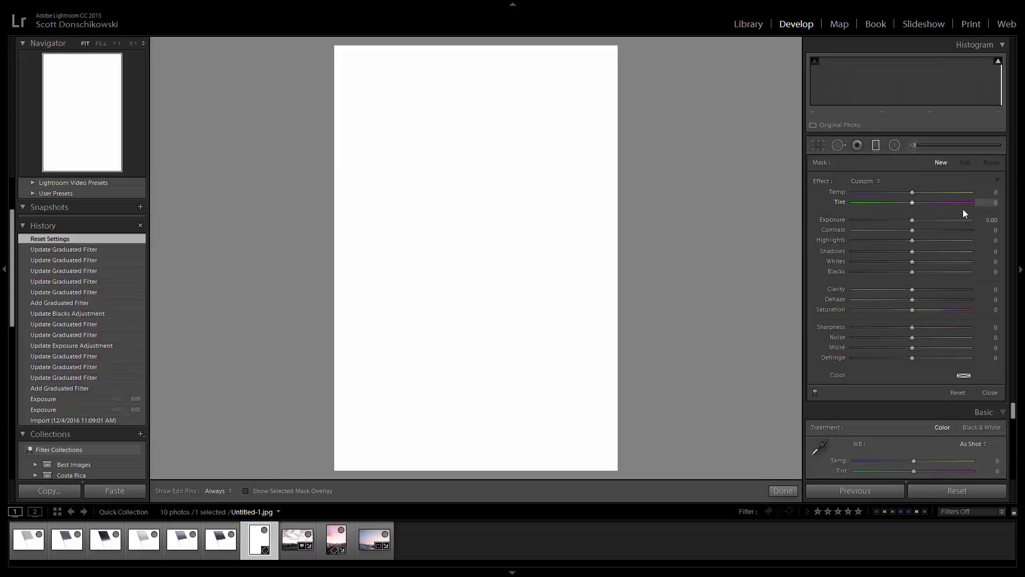
{"action": "left_click", "coordinate": [991, 220]}
{"action": "type", "text": "1"}
{"action": "key", "text": "Return"}
{"action": "left_click_drag", "start_coordinate": [467, 134], "coordinate": [467, 281]}
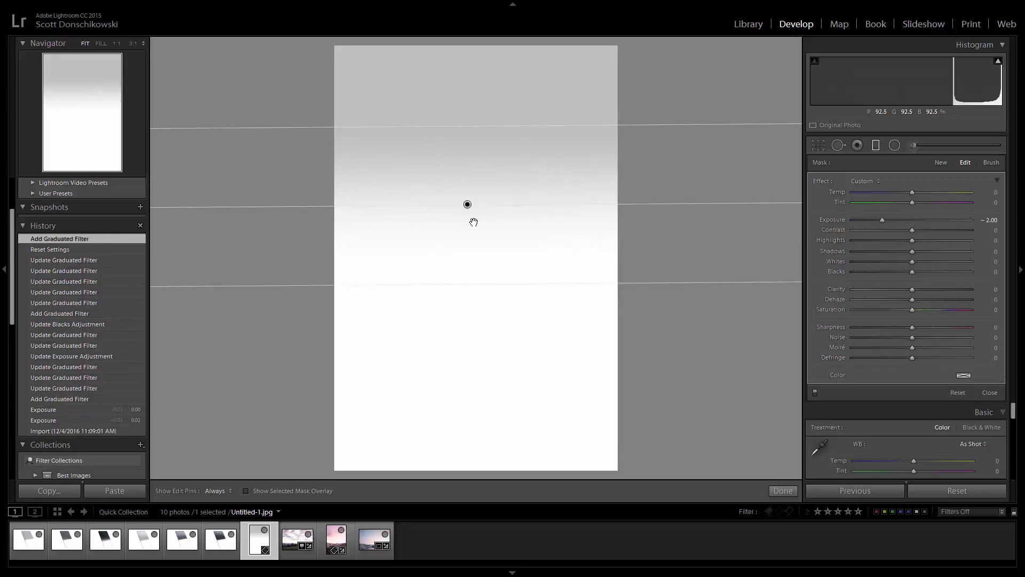
{"action": "left_click_drag", "start_coordinate": [472, 222], "coordinate": [472, 231]}
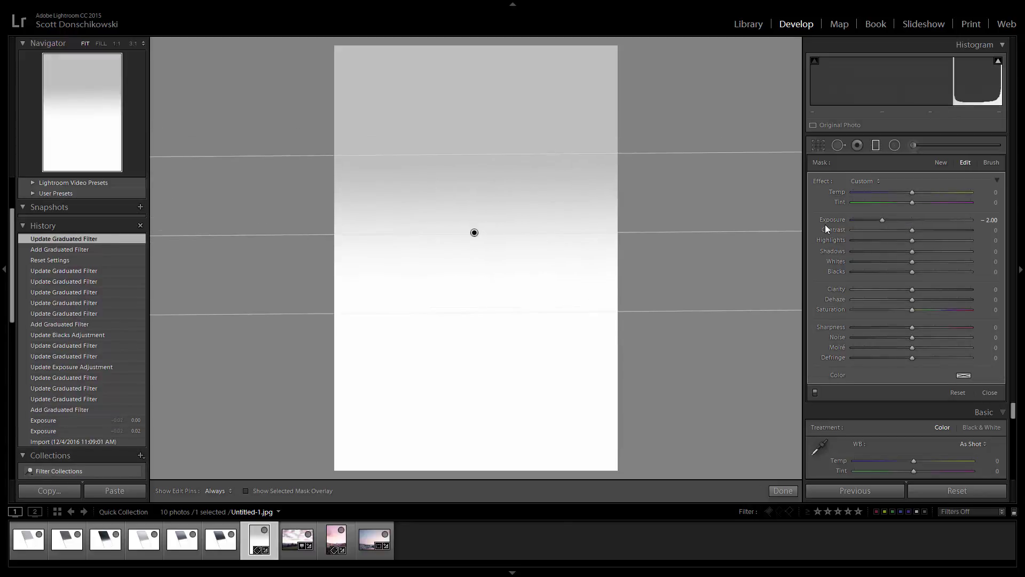
Step: Set the graduated filter's exposure to -4.00 and move the filter down to around the image's middle
{"action": "left_click", "coordinate": [989, 220]}
{"action": "type", "text": "-4"}
{"action": "key", "text": "Return"}
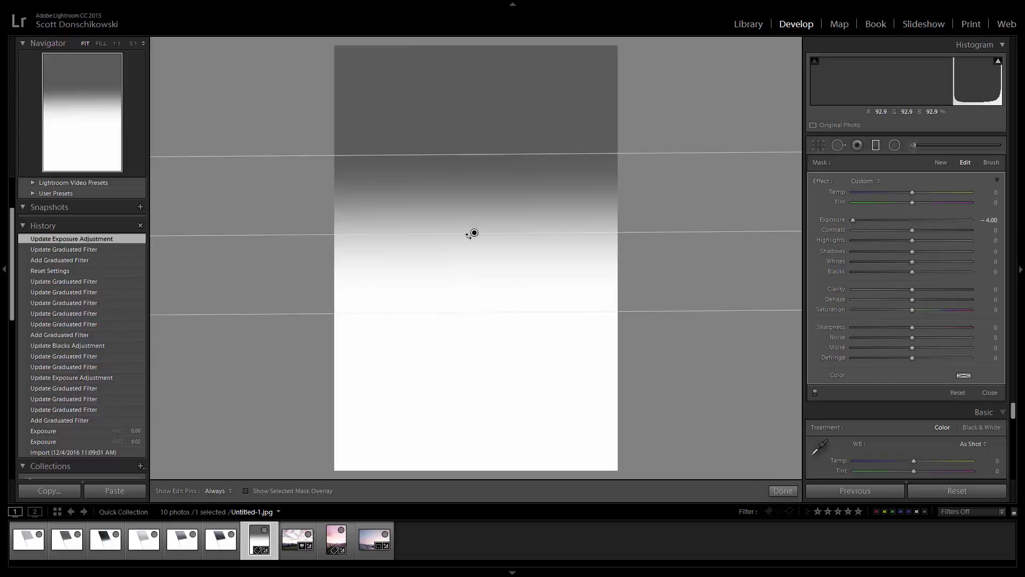
{"action": "left_click_drag", "start_coordinate": [468, 236], "coordinate": [471, 261]}
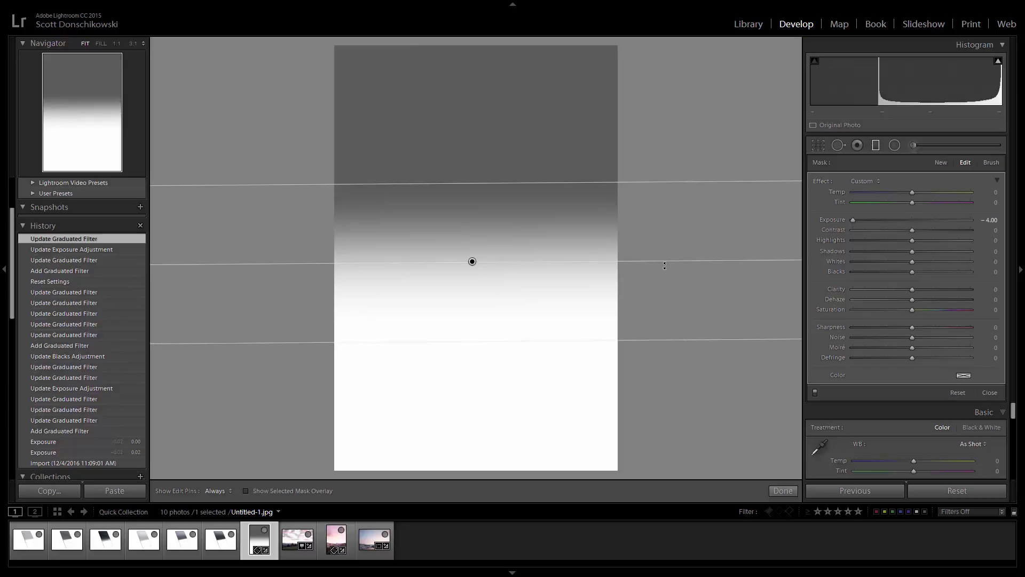
Step: Delete the graduated filter and draw a straight one with -4.00 exposure upward from mid-image past the top edge, positioned higher
{"action": "key", "text": "Delete"}
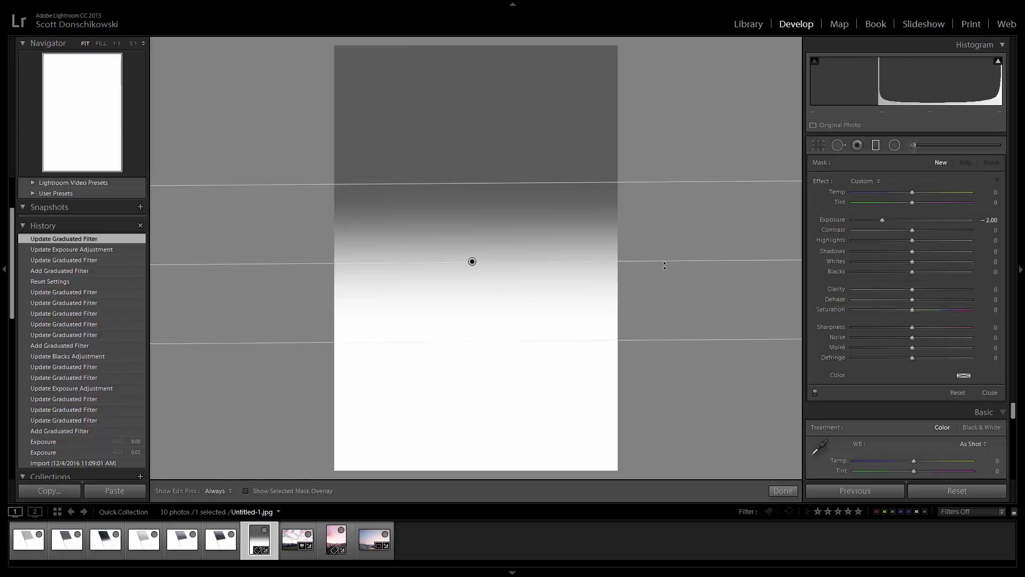
{"action": "left_click_drag", "start_coordinate": [985, 219], "coordinate": [993, 219]}
{"action": "left_click", "coordinate": [993, 220]}
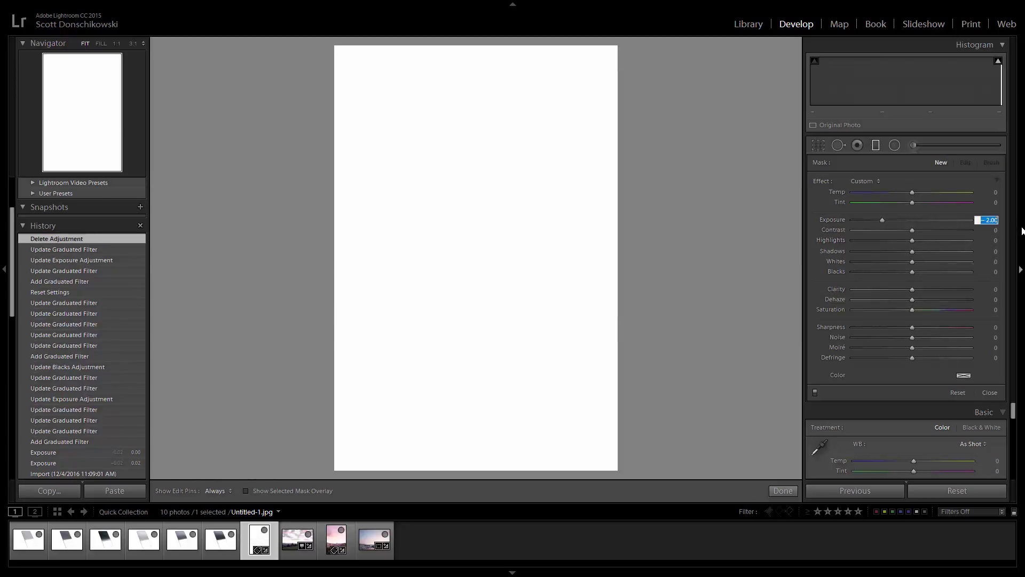
{"action": "type", "text": "-4"}
{"action": "key", "text": "Return"}
{"action": "key", "text": "shift"}
{"action": "left_click_drag", "start_coordinate": [467, 271], "coordinate": [470, 31]}
{"action": "left_click_drag", "start_coordinate": [472, 151], "coordinate": [475, 147]}
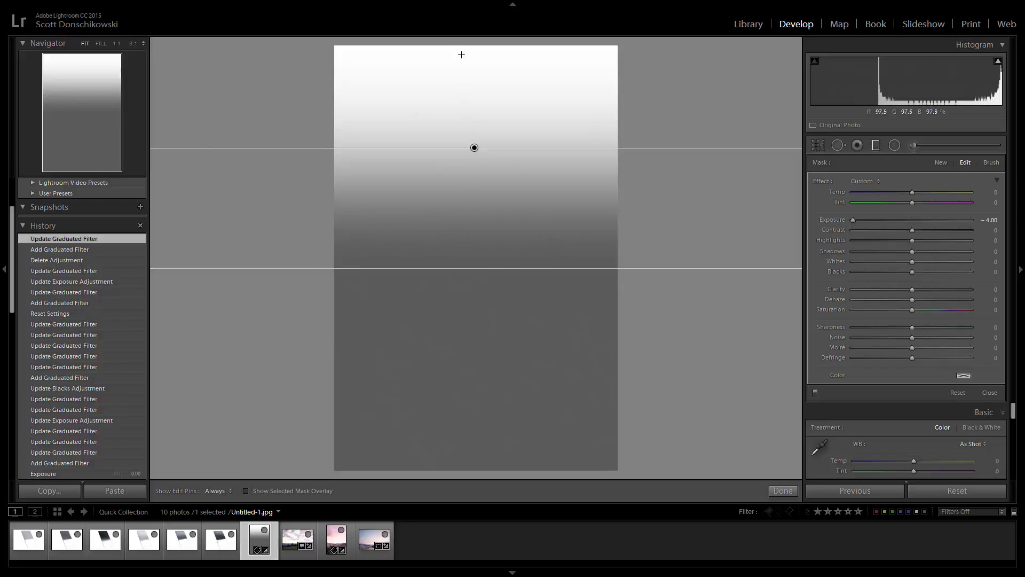
{"action": "left_click_drag", "start_coordinate": [474, 145], "coordinate": [472, 102]}
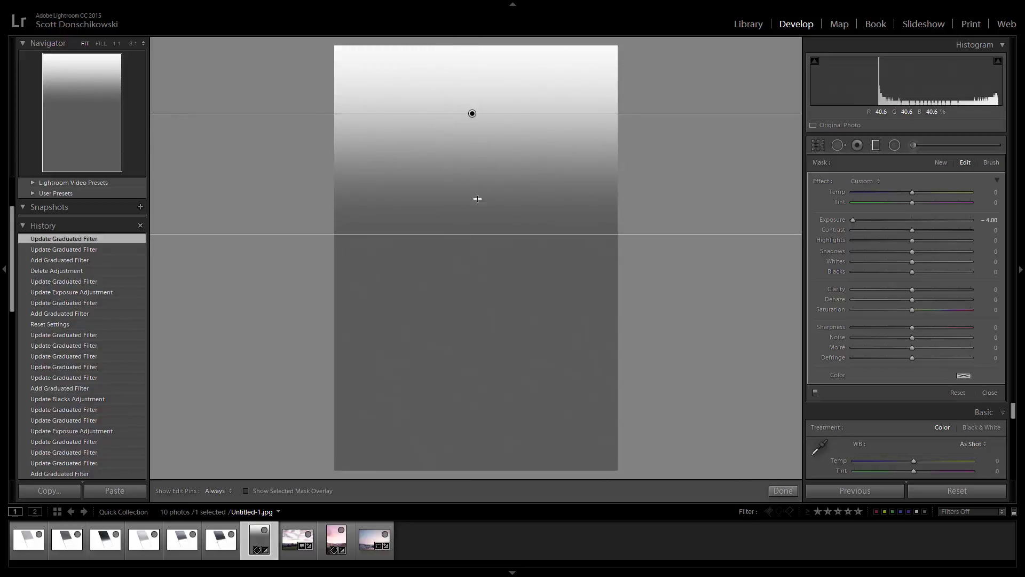
Step: Delete the upward filter, and try a shorter upward one within the image's upper half before deleting it too
{"action": "key", "text": "Delete"}
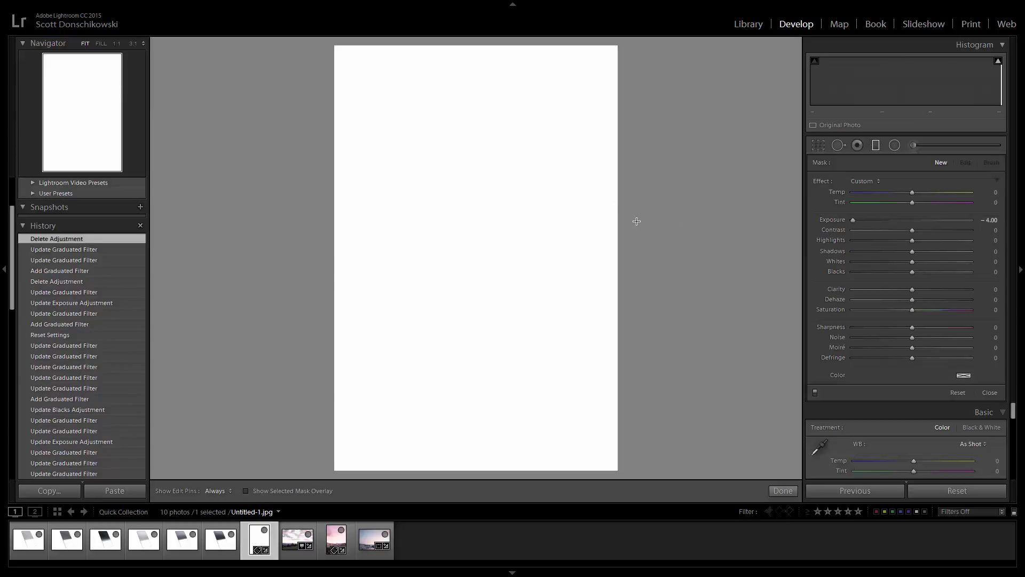
{"action": "mouse_move", "coordinate": [522, 211]}
{"action": "left_mouse_down"}
{"action": "mouse_move", "coordinate": [427, 204]}
{"action": "mouse_move", "coordinate": [505, 122]}
{"action": "mouse_move", "coordinate": [549, 94]}
{"action": "mouse_move", "coordinate": [458, 41]}
{"action": "mouse_move", "coordinate": [644, 134]}
{"action": "mouse_move", "coordinate": [402, 108]}
{"action": "mouse_move", "coordinate": [524, 121]}
{"action": "mouse_move", "coordinate": [510, 73]}
{"action": "mouse_move", "coordinate": [448, 87]}
{"action": "mouse_move", "coordinate": [535, 114]}
{"action": "mouse_move", "coordinate": [535, 167]}
{"action": "mouse_move", "coordinate": [657, 104]}
{"action": "mouse_move", "coordinate": [511, 192]}
{"action": "mouse_move", "coordinate": [419, 83]}
{"action": "mouse_move", "coordinate": [492, 112]}
{"action": "mouse_move", "coordinate": [524, 101]}
{"action": "left_mouse_up"}
{"action": "key", "text": "Delete"}
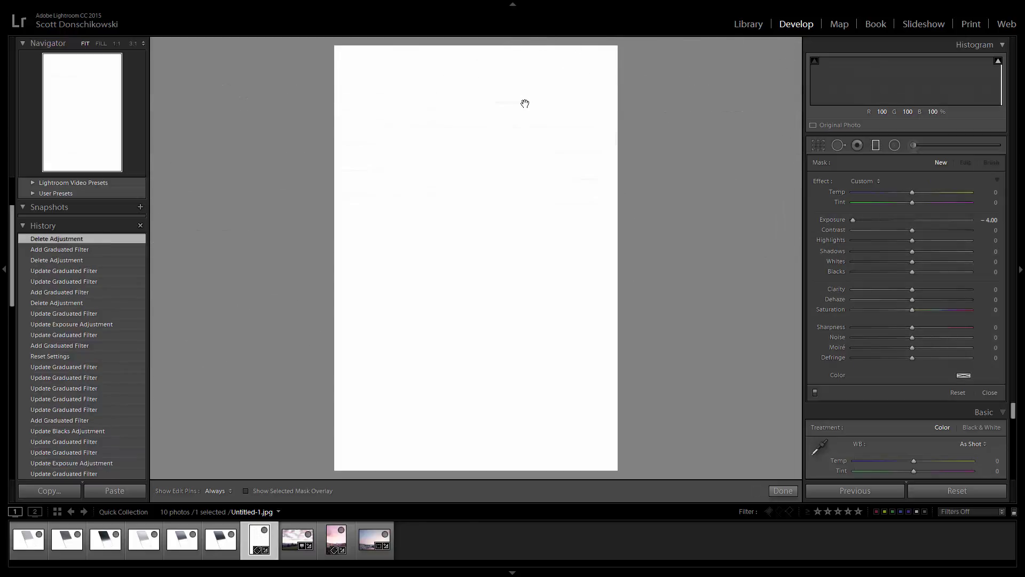
Step: Draw a straight -4.00 exposure graduated filter upward from mid-image past the top edge and move it higher
{"action": "key", "text": "shift"}
{"action": "left_click_drag", "start_coordinate": [481, 246], "coordinate": [474, 37]}
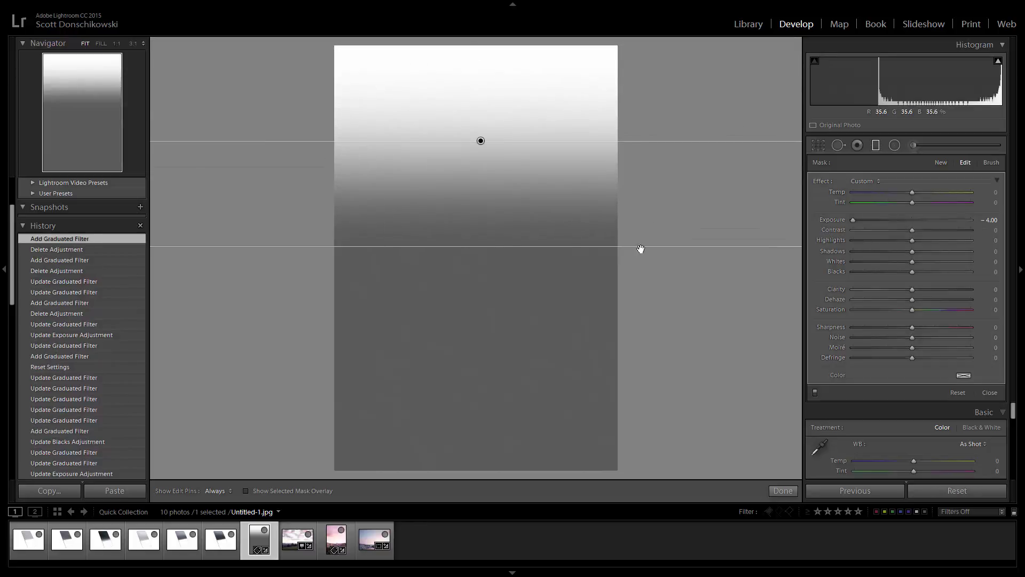
{"action": "left_click_drag", "start_coordinate": [481, 141], "coordinate": [474, 110]}
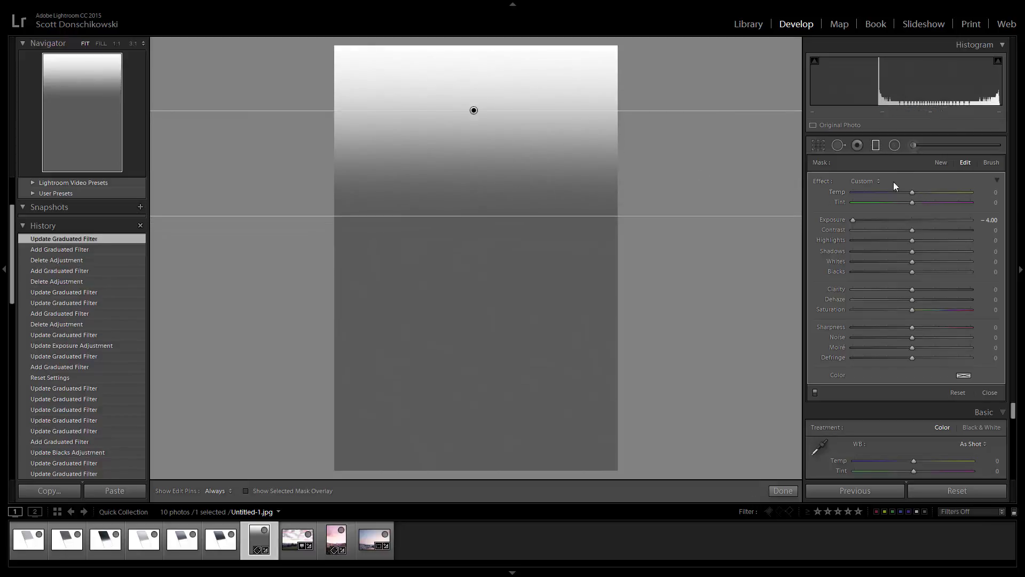
Step: Add a second graduated filter with 4.00 exposure as a narrow horizontal transition just below the image's middle
{"action": "left_click", "coordinate": [942, 164]}
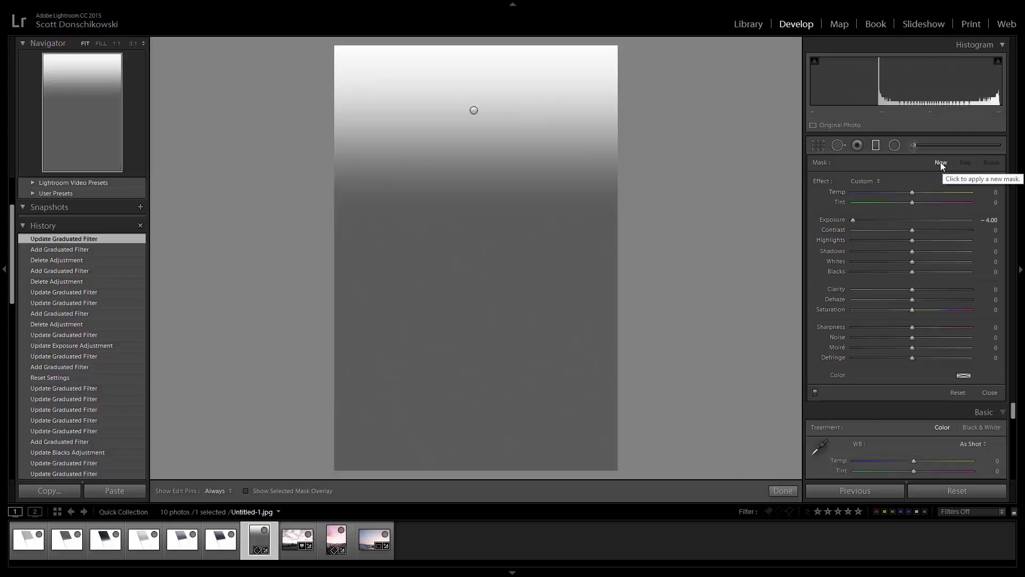
{"action": "left_click", "coordinate": [988, 219]}
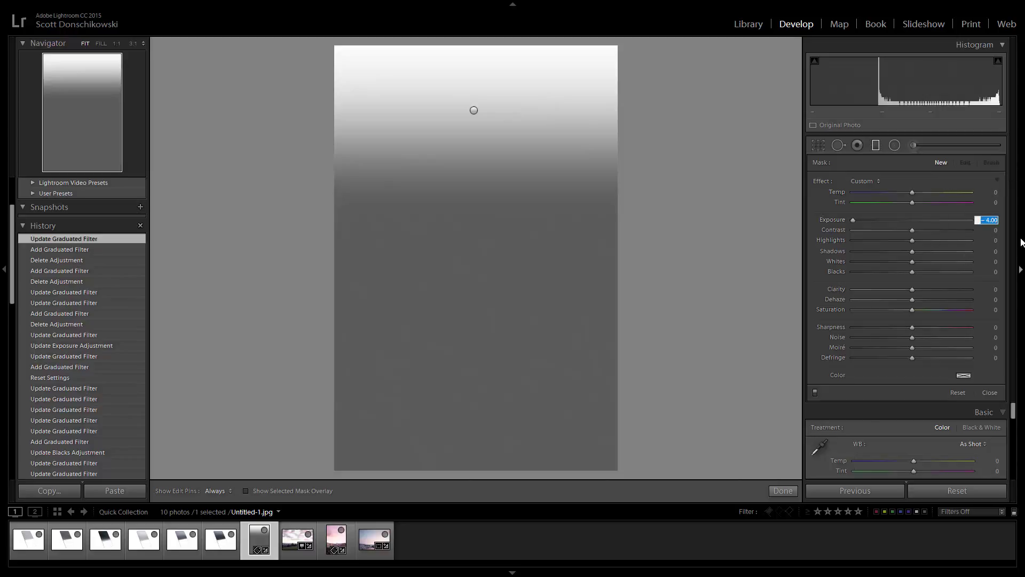
{"action": "type", "text": "4"}
{"action": "key", "text": "Return"}
{"action": "left_click_drag", "start_coordinate": [473, 296], "coordinate": [475, 271]}
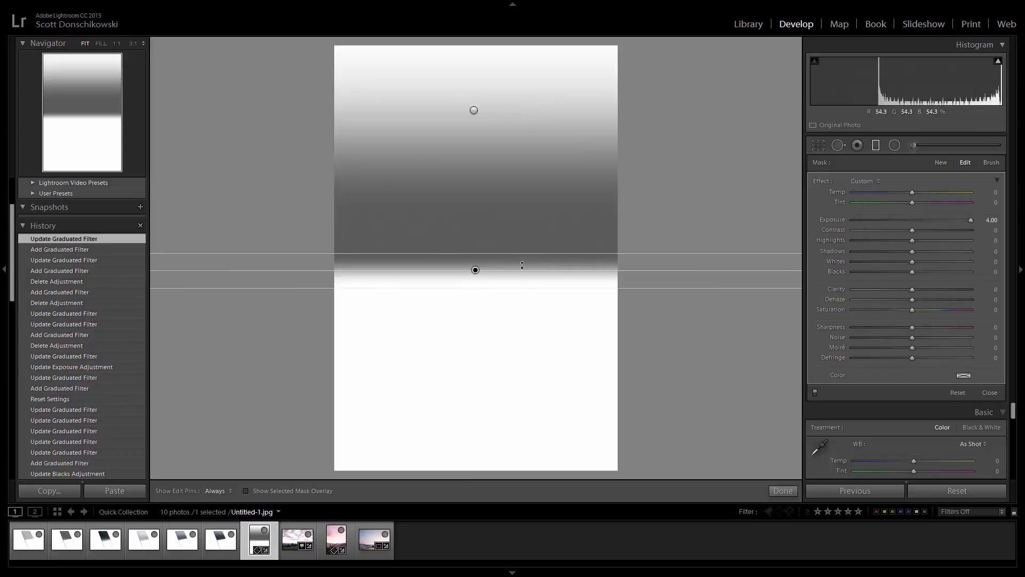
Step: Widen the lower filter's transition upward to soften it, and narrow it again to a hard edge
{"action": "left_click_drag", "start_coordinate": [524, 254], "coordinate": [516, 178]}
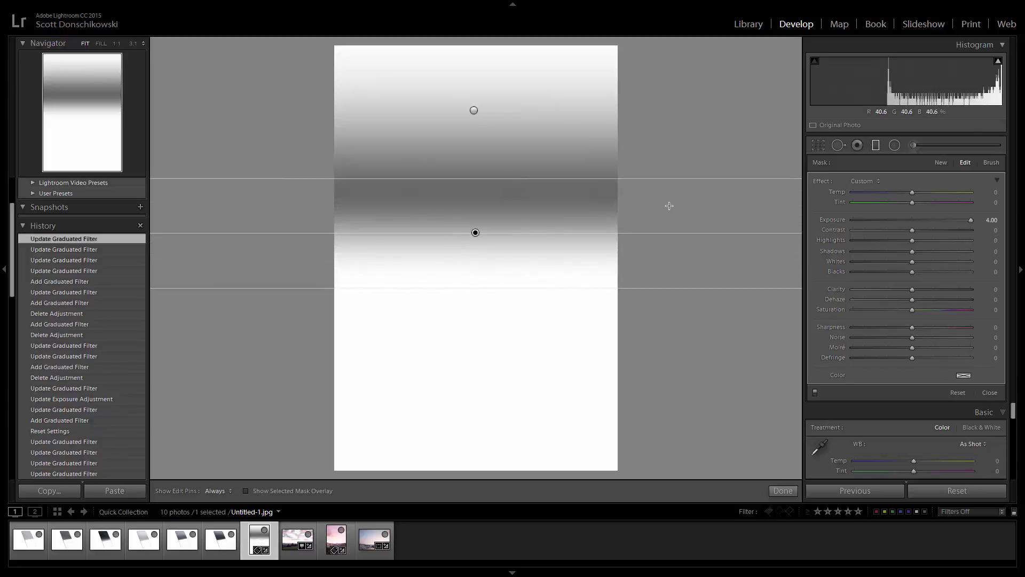
{"action": "left_click", "coordinate": [664, 282]}
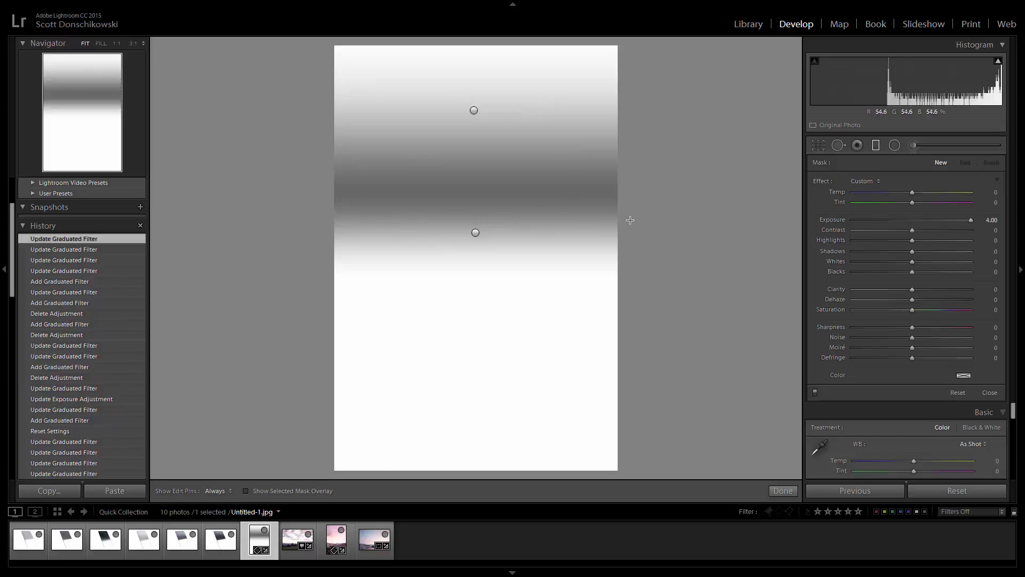
{"action": "left_click", "coordinate": [476, 231]}
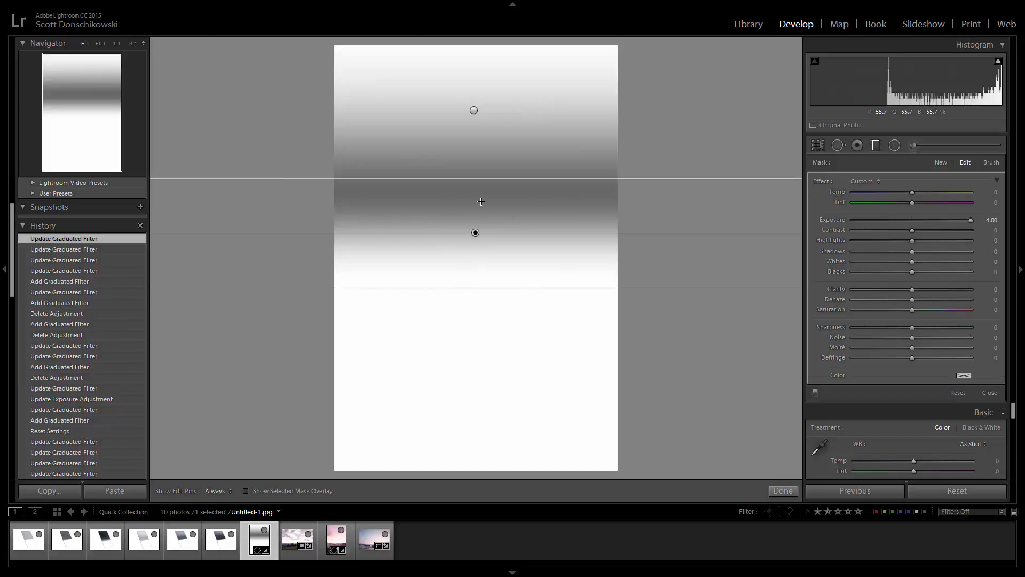
{"action": "left_click_drag", "start_coordinate": [480, 178], "coordinate": [483, 259]}
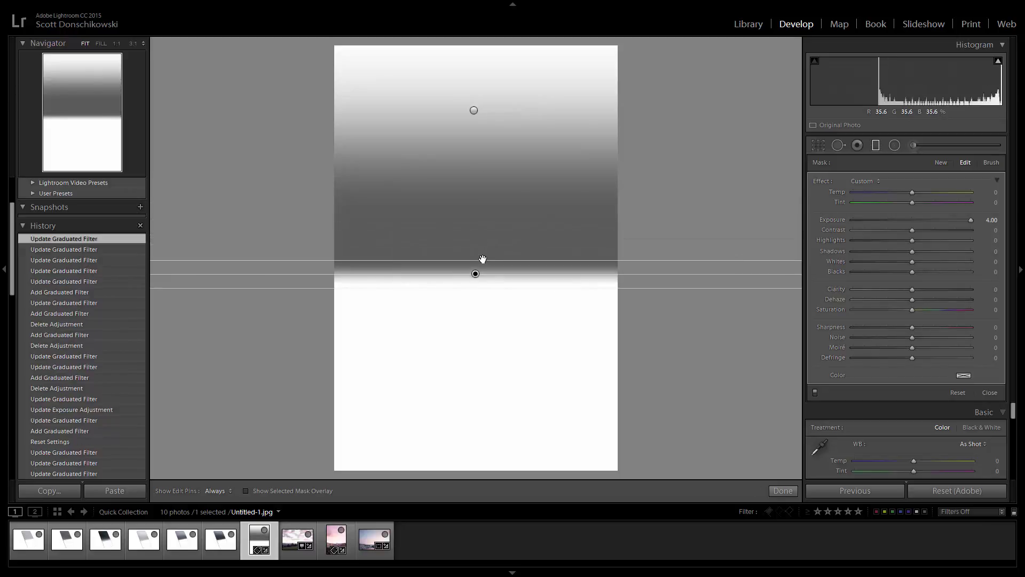
{"action": "left_click", "coordinate": [483, 259]}
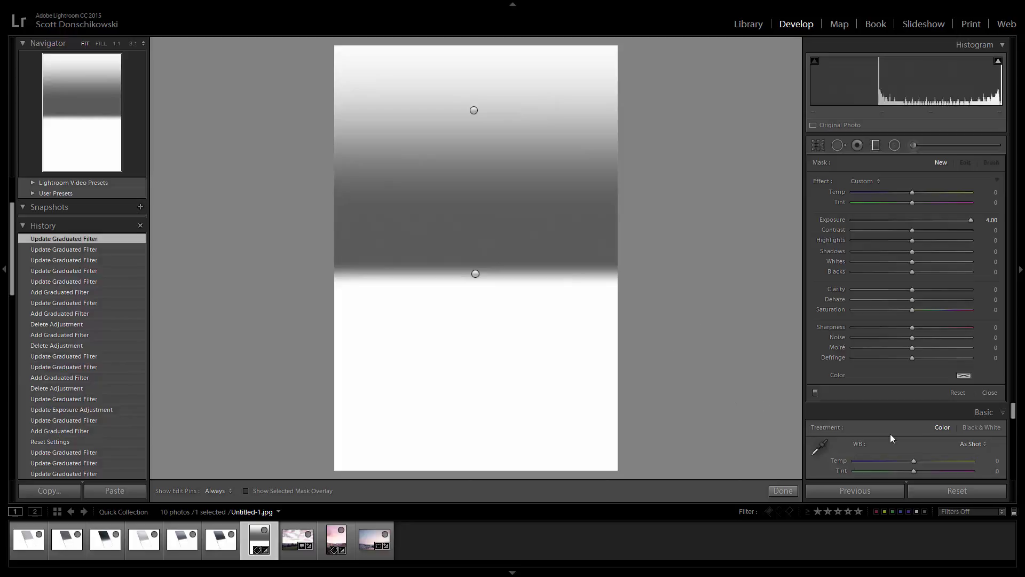
Step: Reset the image's settings and draw a straight -4.00 exposure graduated filter upward from mid-image, centred in the upper part
{"action": "left_click", "coordinate": [945, 490]}
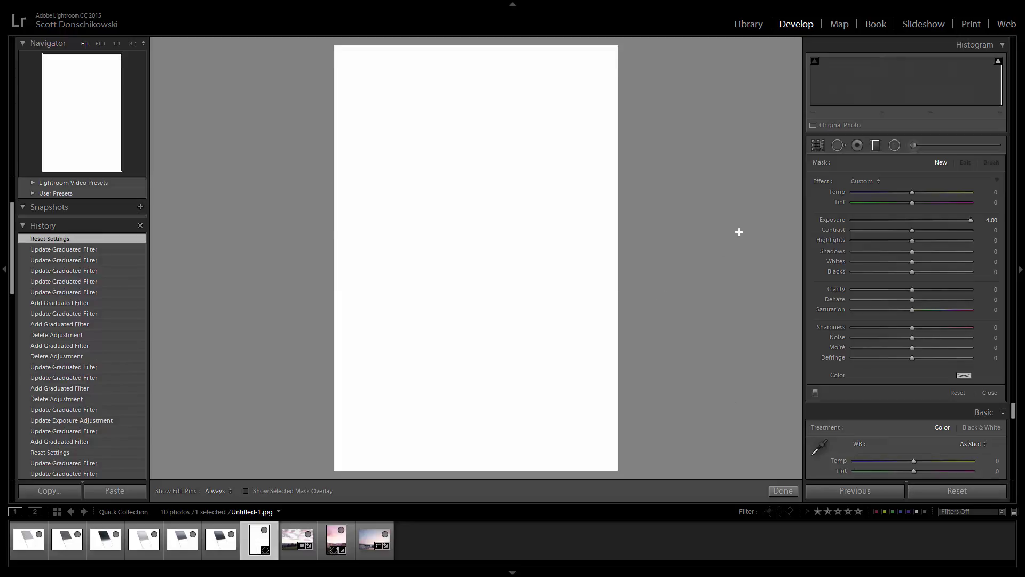
{"action": "left_click", "coordinate": [991, 220]}
{"action": "type", "text": "-4"}
{"action": "key", "text": "Return"}
{"action": "key", "text": "shift"}
{"action": "left_click_drag", "start_coordinate": [474, 297], "coordinate": [468, 128]}
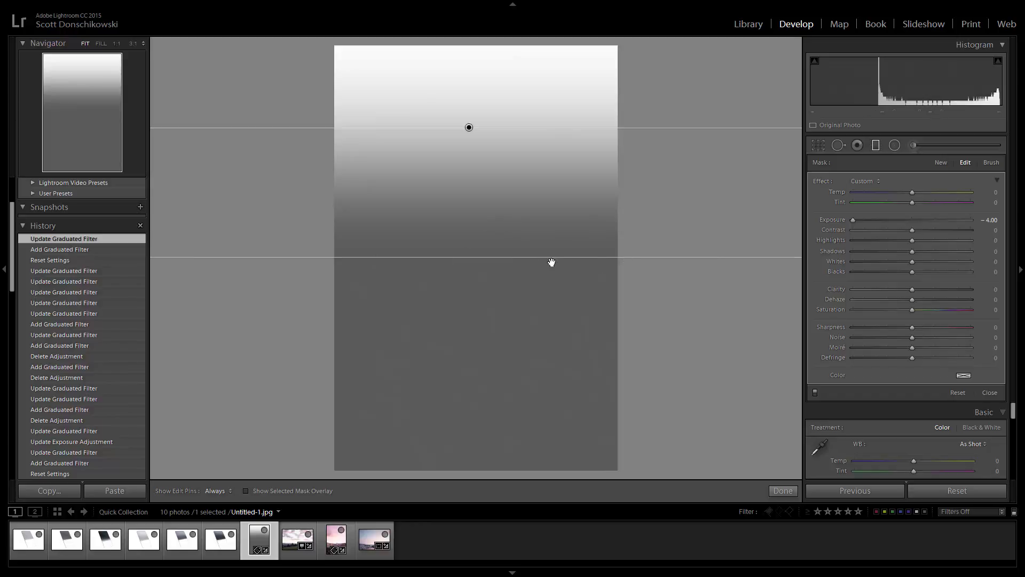
{"action": "left_click_drag", "start_coordinate": [468, 128], "coordinate": [476, 134]}
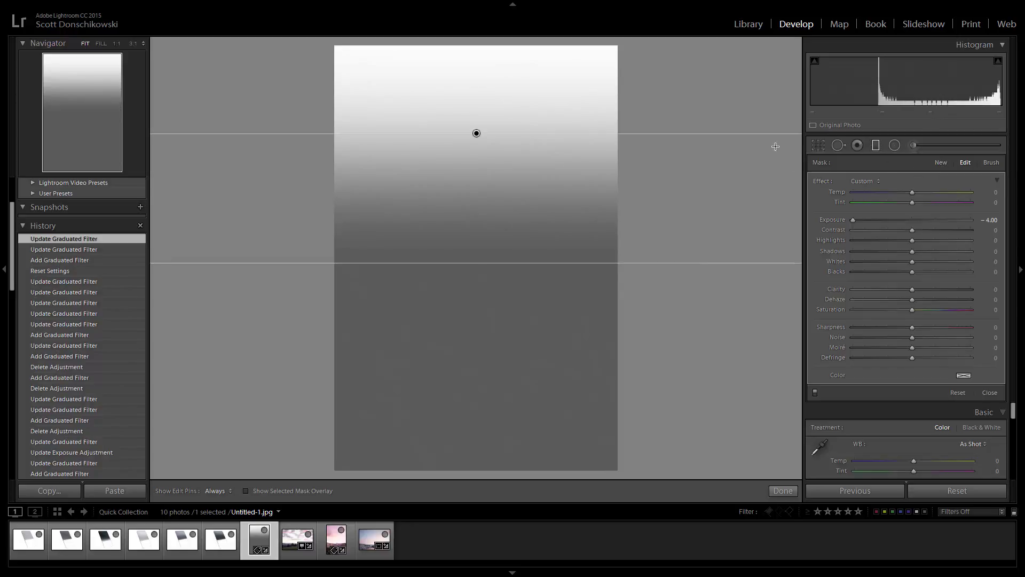
Step: Add a second straight graduated filter with 4.00 exposure upward across the area just below mid-image and nudge it slightly higher
{"action": "left_click", "coordinate": [940, 162]}
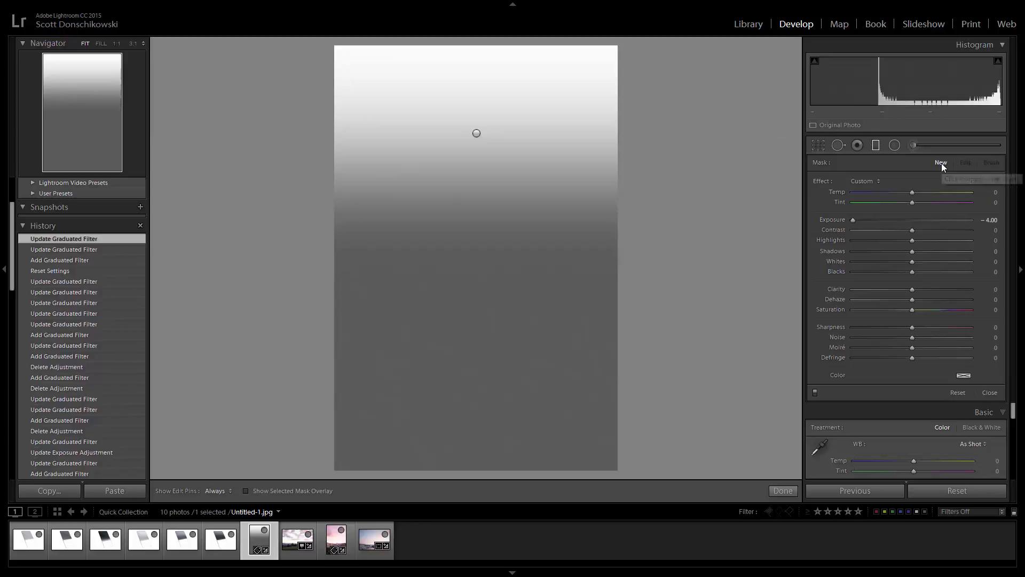
{"action": "left_click", "coordinate": [989, 220]}
{"action": "type", "text": "4"}
{"action": "key", "text": "Return"}
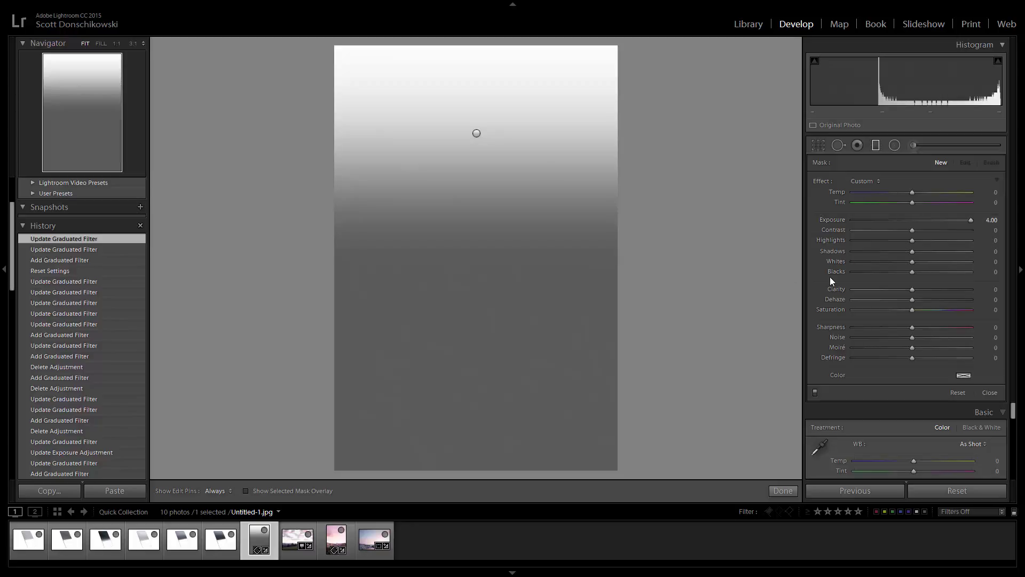
{"action": "key", "text": "shift"}
{"action": "left_click_drag", "start_coordinate": [475, 332], "coordinate": [481, 229]}
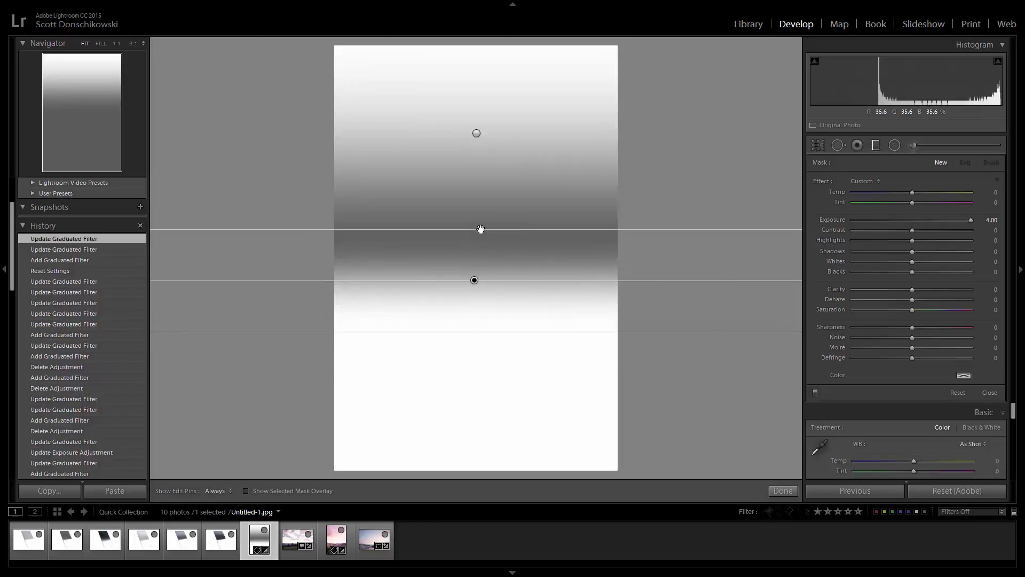
{"action": "mouse_move", "coordinate": [474, 280]}
{"action": "left_mouse_down"}
{"action": "mouse_move", "coordinate": [475, 262]}
{"action": "mouse_move", "coordinate": [480, 291]}
{"action": "mouse_move", "coordinate": [474, 274]}
{"action": "left_mouse_up"}
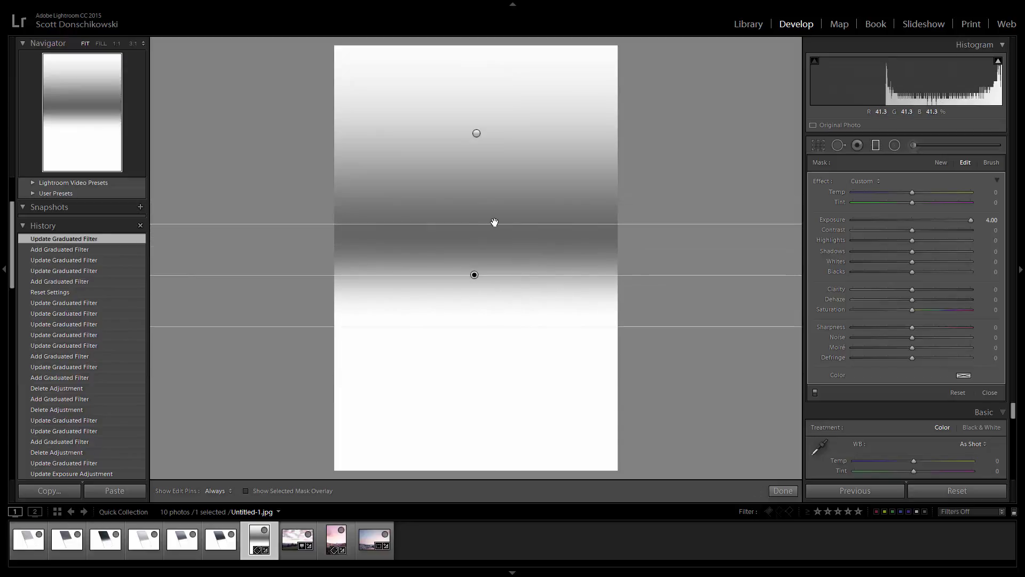
Step: Widen the lower filter's transition upward to soften it, finish editing it, and switch to photo _A6AS402.CR2
{"action": "left_click_drag", "start_coordinate": [497, 222], "coordinate": [513, 190]}
{"action": "key", "text": "Return"}
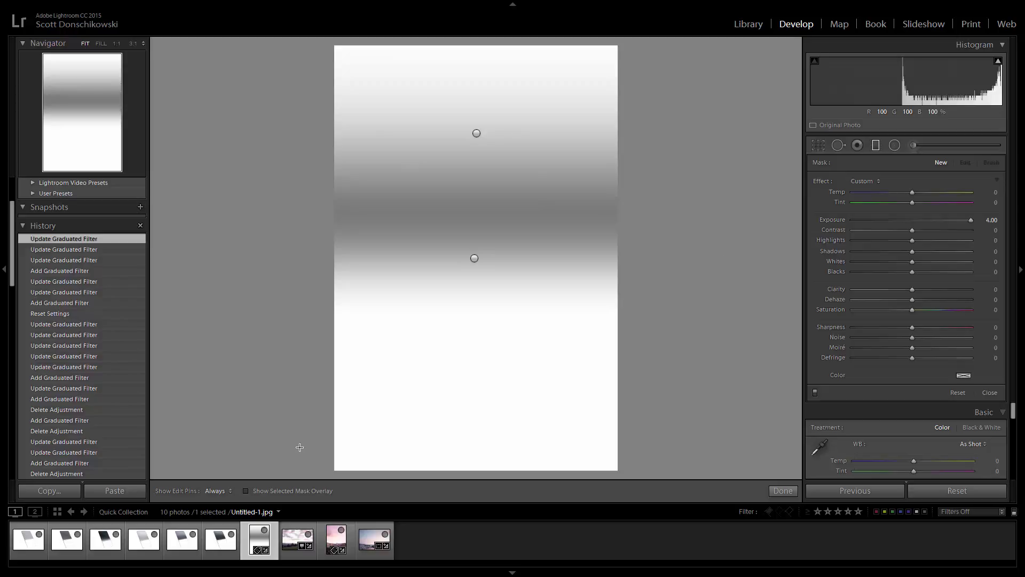
{"action": "left_click", "coordinate": [323, 539]}
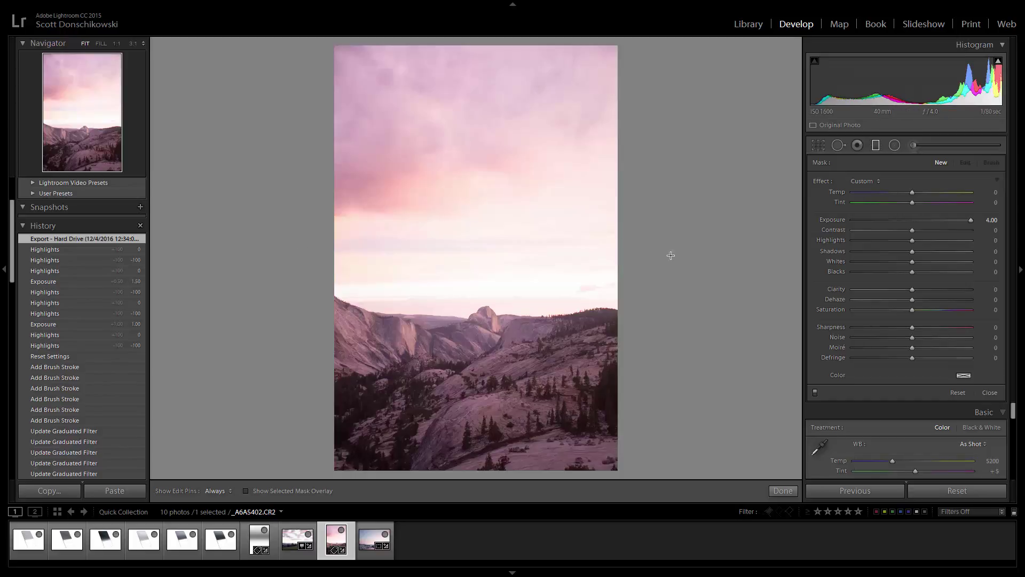
Step: Draw a wide, flat radial filter with 4.00 exposure, centre it over the horizon, and invert its mask
{"action": "left_click", "coordinate": [900, 145]}
{"action": "left_click_drag", "start_coordinate": [343, 257], "coordinate": [702, 347]}
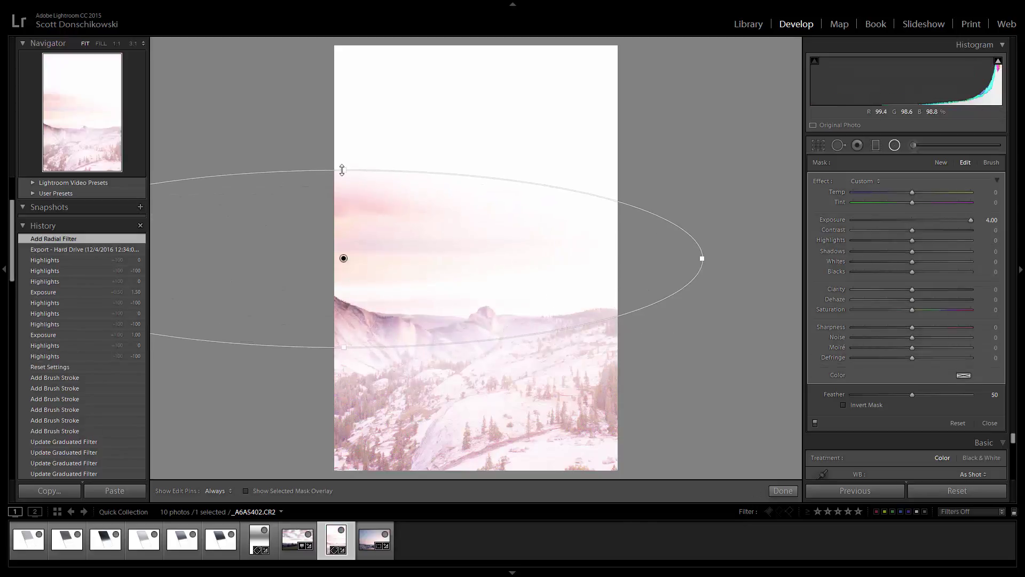
{"action": "left_click_drag", "start_coordinate": [344, 169], "coordinate": [345, 209]}
{"action": "left_click_drag", "start_coordinate": [343, 258], "coordinate": [478, 293]}
{"action": "left_click", "coordinate": [869, 405]}
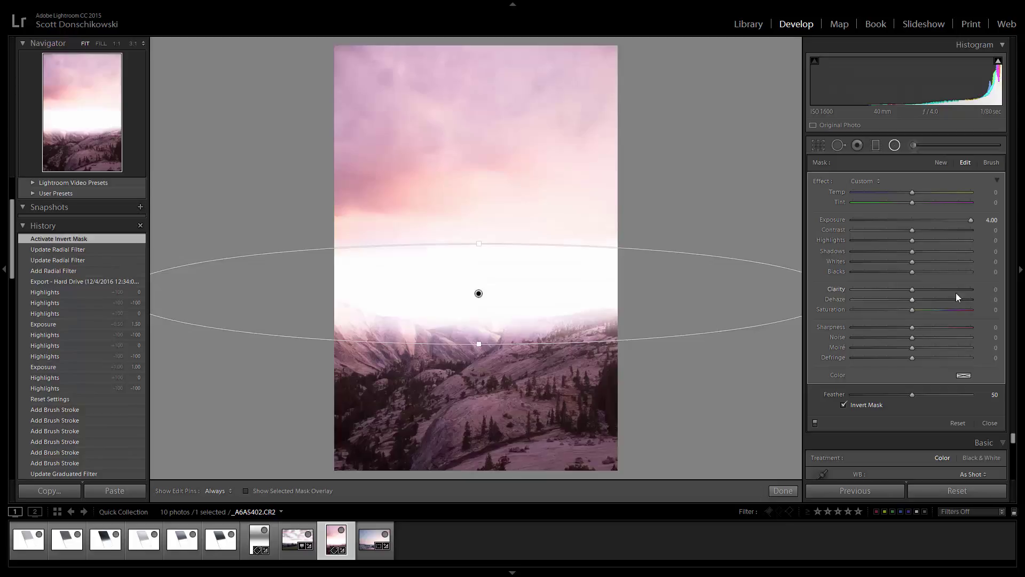
Step: Try -3.00 exposure and a feather of 100 on the radial filter placed just above the horizon, and delete the filter
{"action": "left_click", "coordinate": [980, 220]}
{"action": "type", "text": "-3"}
{"action": "key", "text": "Return"}
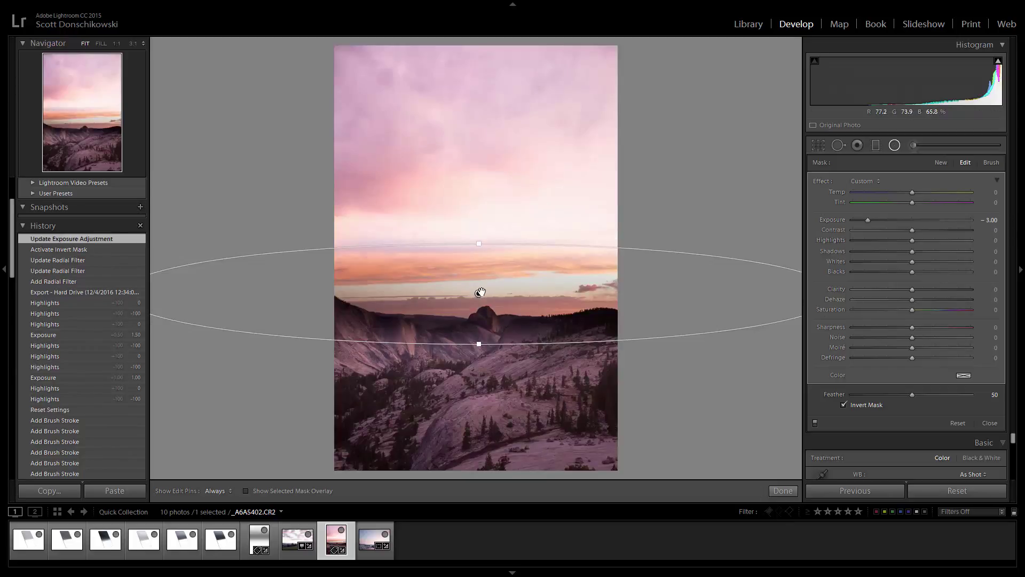
{"action": "left_click_drag", "start_coordinate": [481, 290], "coordinate": [480, 275]}
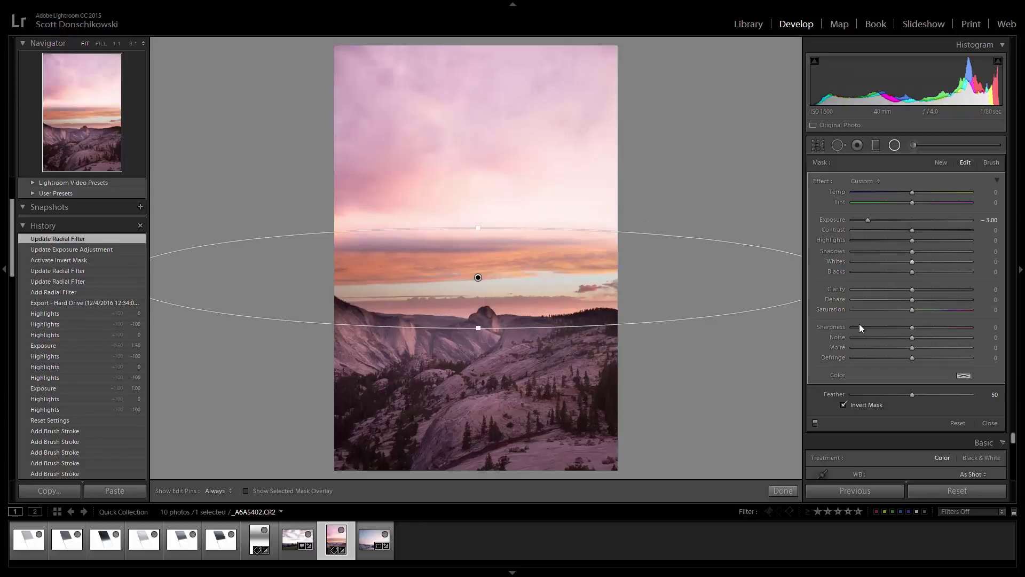
{"action": "left_click_drag", "start_coordinate": [913, 394], "coordinate": [973, 378]}
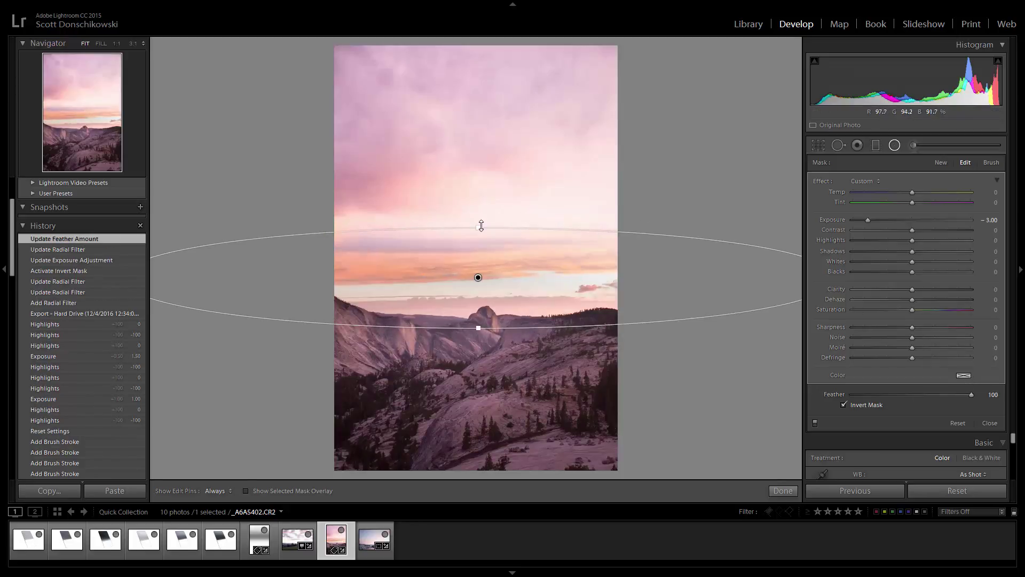
{"action": "mouse_move", "coordinate": [478, 228]}
{"action": "left_mouse_down"}
{"action": "mouse_move", "coordinate": [481, 208]}
{"action": "mouse_move", "coordinate": [484, 219]}
{"action": "left_mouse_up"}
{"action": "key", "text": "Delete"}
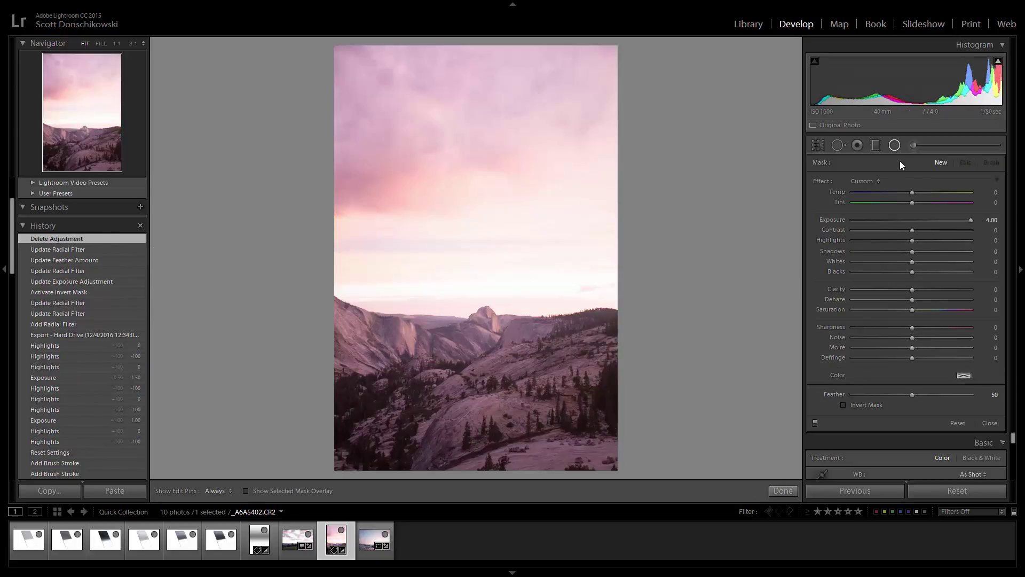
Step: Draw a straight -3.00 exposure graduated filter upward from just below the horizon to the upper sky
{"action": "left_click", "coordinate": [877, 146]}
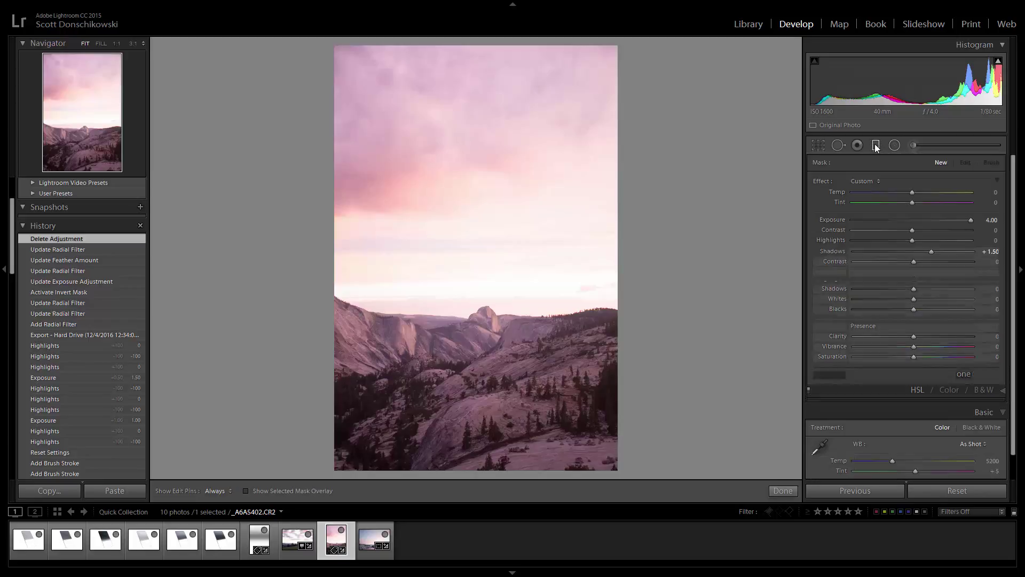
{"action": "left_click", "coordinate": [989, 221]}
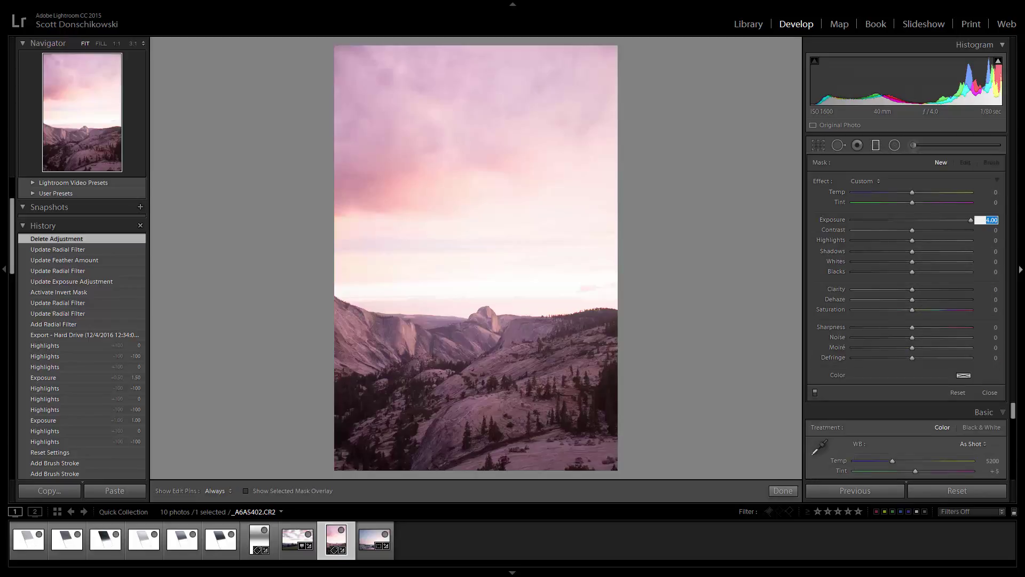
{"action": "type", "text": "-3"}
{"action": "key", "text": "Return"}
{"action": "key", "text": "shift"}
{"action": "left_click_drag", "start_coordinate": [483, 344], "coordinate": [483, 91]}
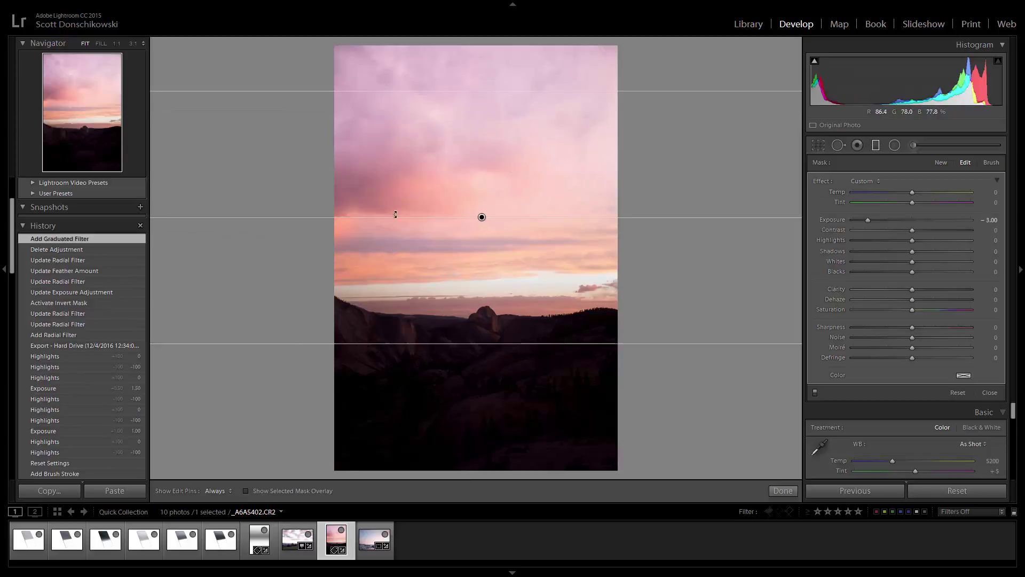
Step: Raise the -3.00 filter slightly and slightly narrow its transition between the mountains and the upper sky
{"action": "left_click_drag", "start_coordinate": [481, 217], "coordinate": [484, 209]}
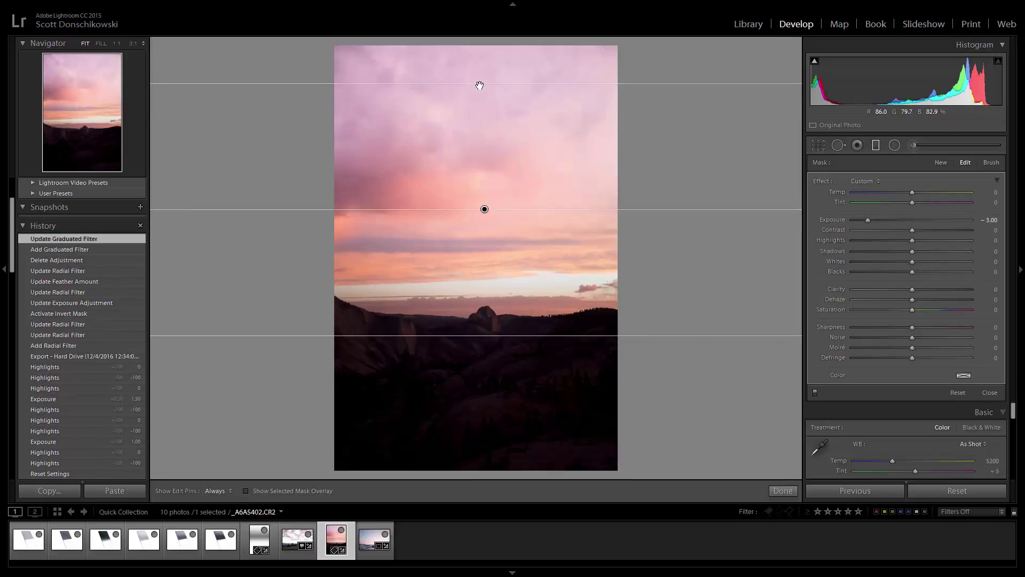
{"action": "left_click_drag", "start_coordinate": [479, 84], "coordinate": [483, 111]}
{"action": "mouse_move", "coordinate": [485, 336]}
{"action": "left_mouse_down"}
{"action": "mouse_move", "coordinate": [488, 324]}
{"action": "mouse_move", "coordinate": [487, 334]}
{"action": "left_mouse_up"}
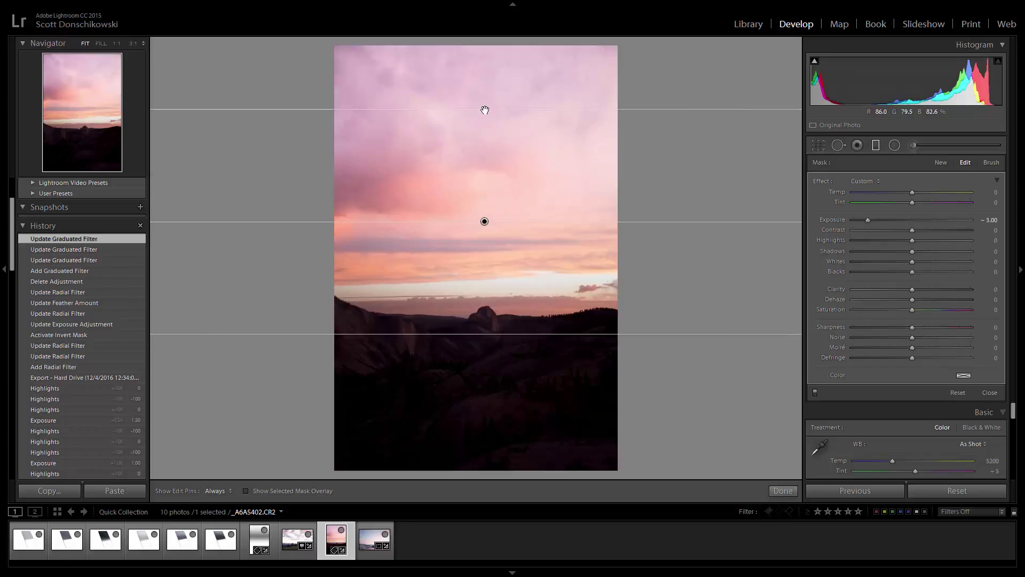
{"action": "left_click_drag", "start_coordinate": [485, 108], "coordinate": [507, 97]}
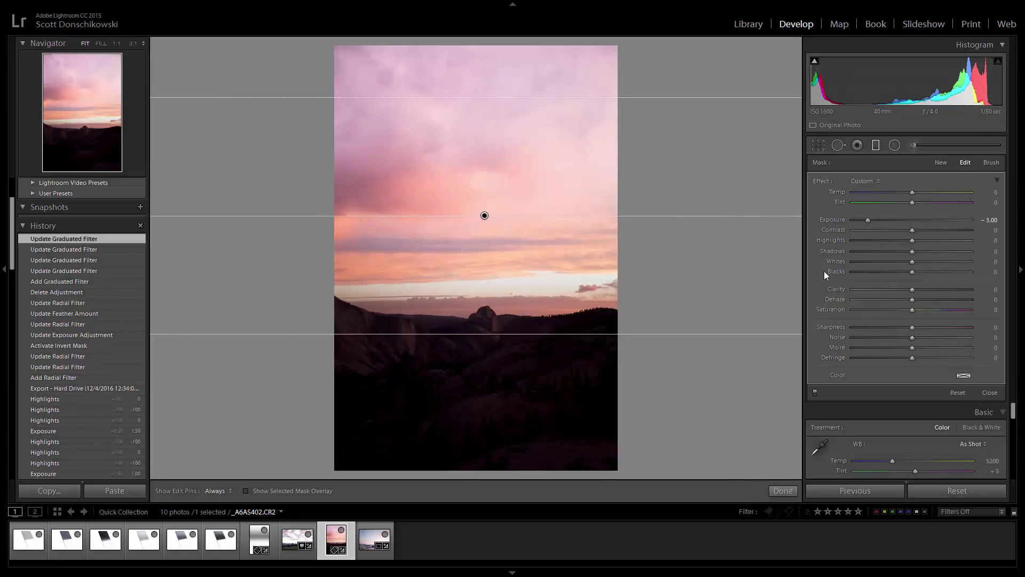
Step: Add a second straight graduated filter with 3.00 exposure upward from the rocky foreground to just above the horizon
{"action": "left_click", "coordinate": [939, 163]}
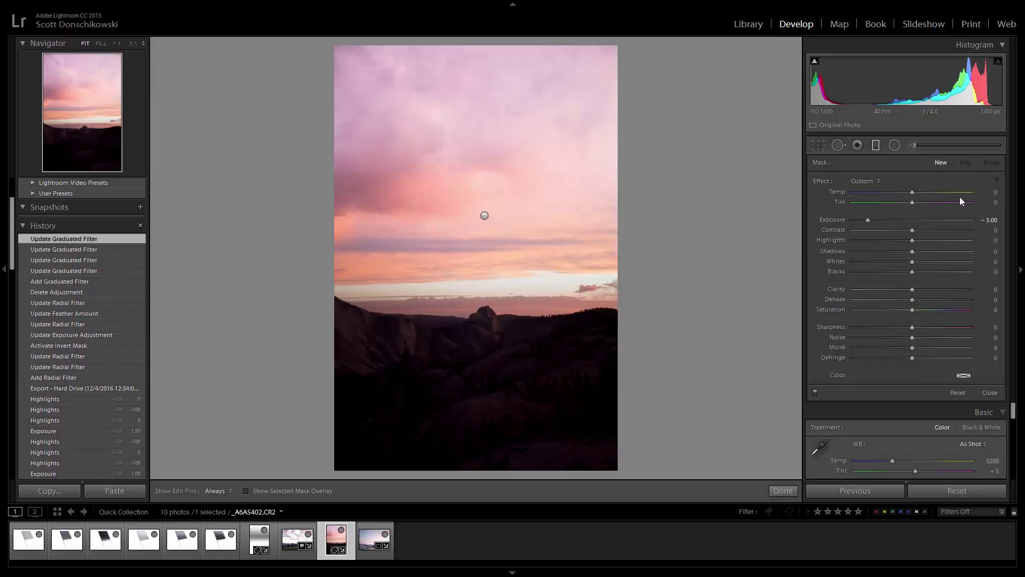
{"action": "left_click", "coordinate": [987, 220]}
{"action": "type", "text": "3"}
{"action": "key", "text": "Return"}
{"action": "left_click_drag", "start_coordinate": [479, 373], "coordinate": [475, 278]}
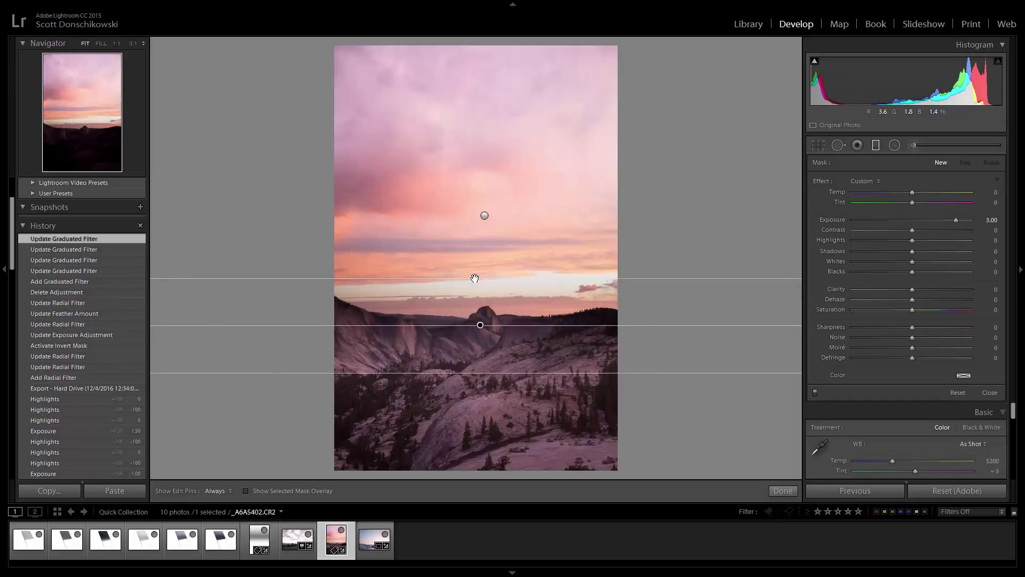
Step: Raise the 3.00 filter so it centres on the horizon, tighten its edges slightly, and finish editing it
{"action": "left_click_drag", "start_coordinate": [480, 324], "coordinate": [488, 306]}
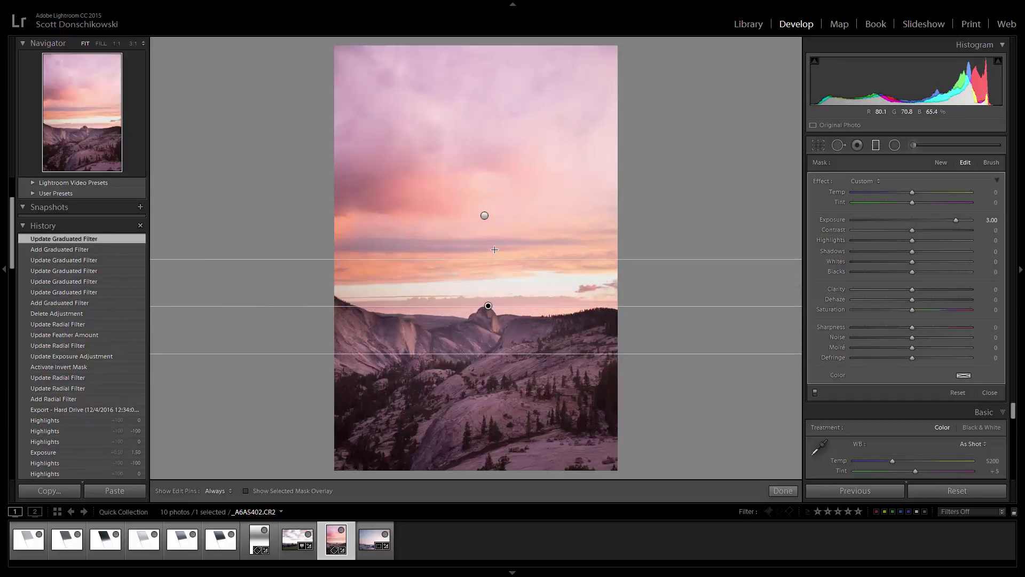
{"action": "mouse_move", "coordinate": [490, 258]}
{"action": "left_mouse_down"}
{"action": "mouse_move", "coordinate": [491, 271]}
{"action": "mouse_move", "coordinate": [492, 260]}
{"action": "left_mouse_up"}
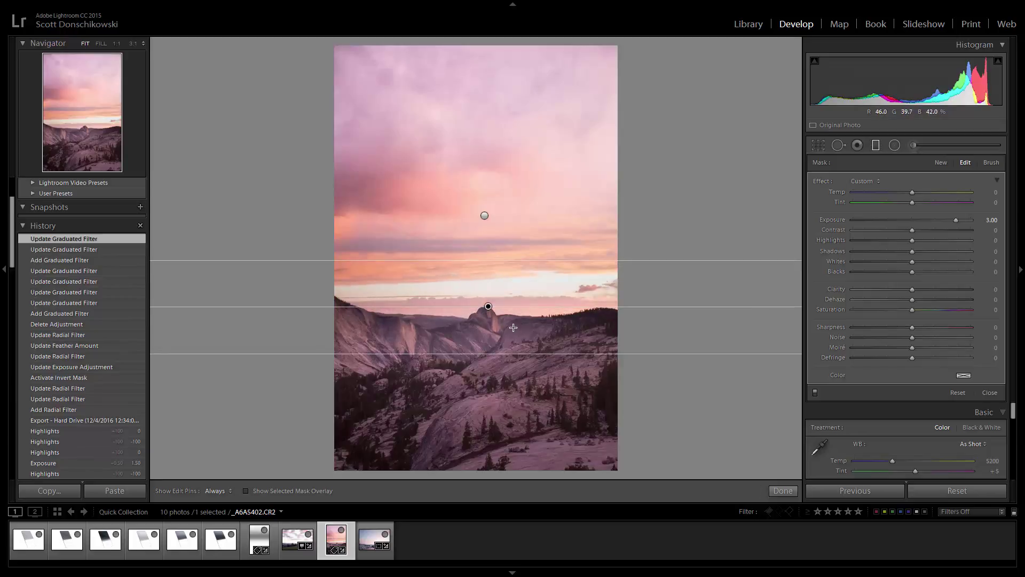
{"action": "left_click_drag", "start_coordinate": [499, 352], "coordinate": [500, 350]}
{"action": "key", "text": "Return"}
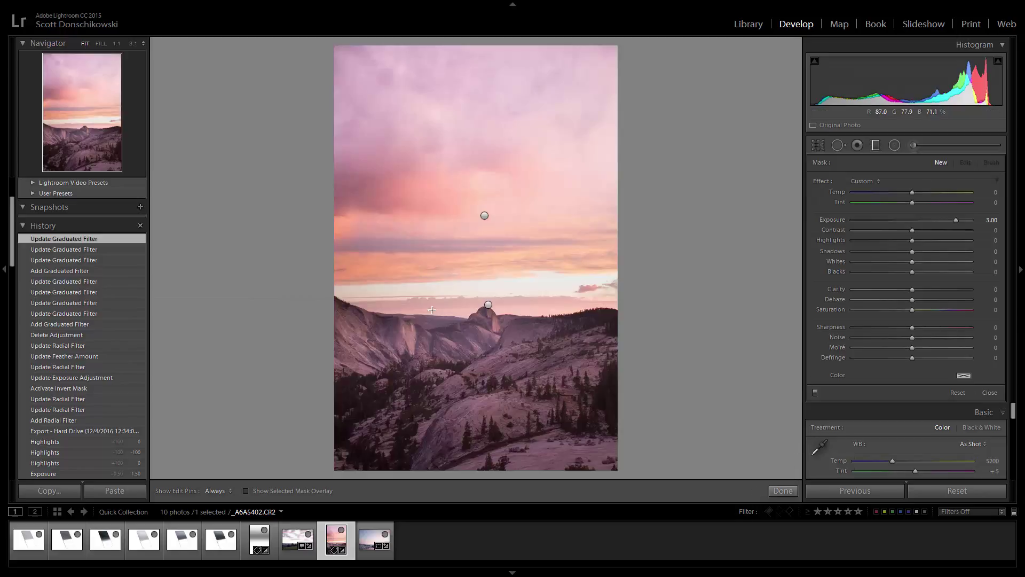
Step: Compare the mountain photo with and without its graduated filters, leaving them enabled
{"action": "left_click", "coordinate": [814, 392]}
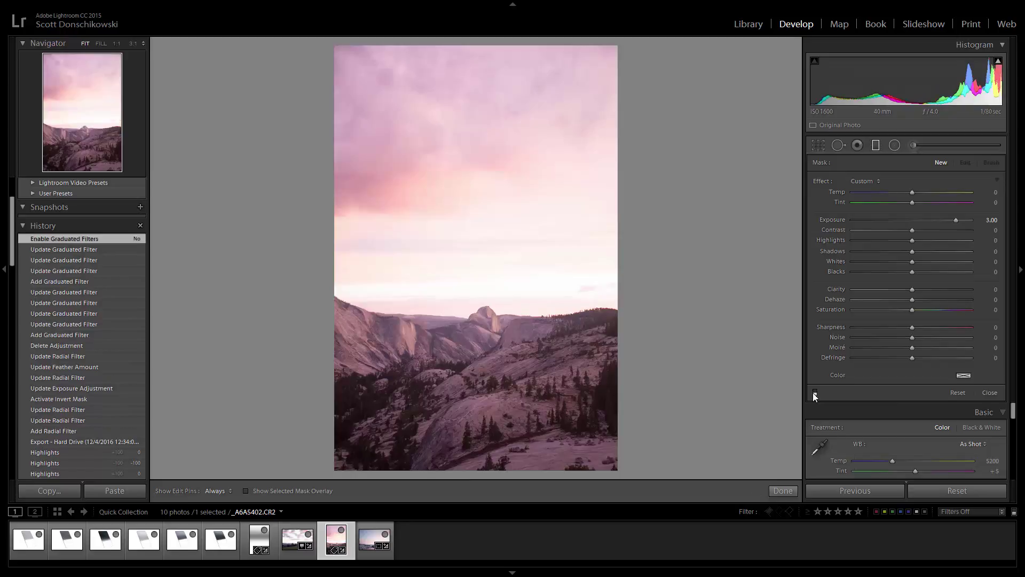
{"action": "left_click", "coordinate": [814, 393]}
{"action": "left_click", "coordinate": [814, 393]}
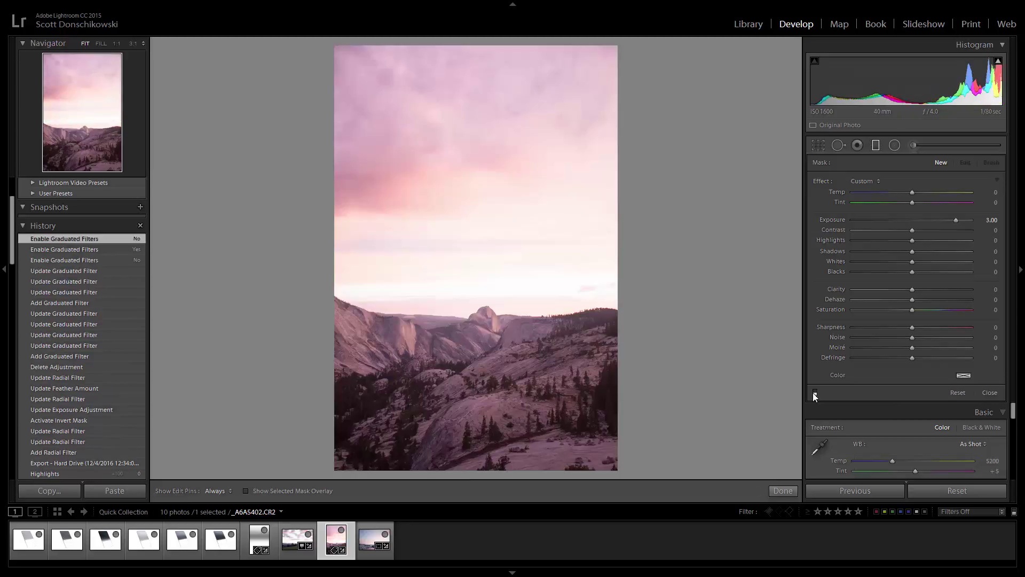
{"action": "left_click", "coordinate": [815, 393]}
{"action": "left_click", "coordinate": [814, 393]}
{"action": "left_click", "coordinate": [815, 393]}
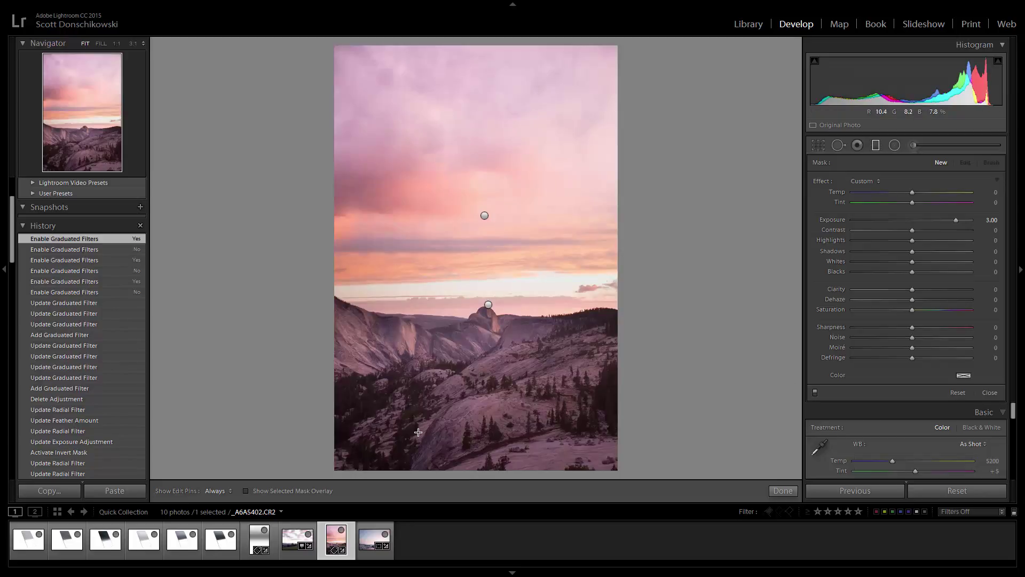
Step: On photo _MG_1455.CR2, draw a straight -3.00 exposure graduated filter from the field up into the sky, raise it, and narrow its transition
{"action": "key", "text": "Left"}
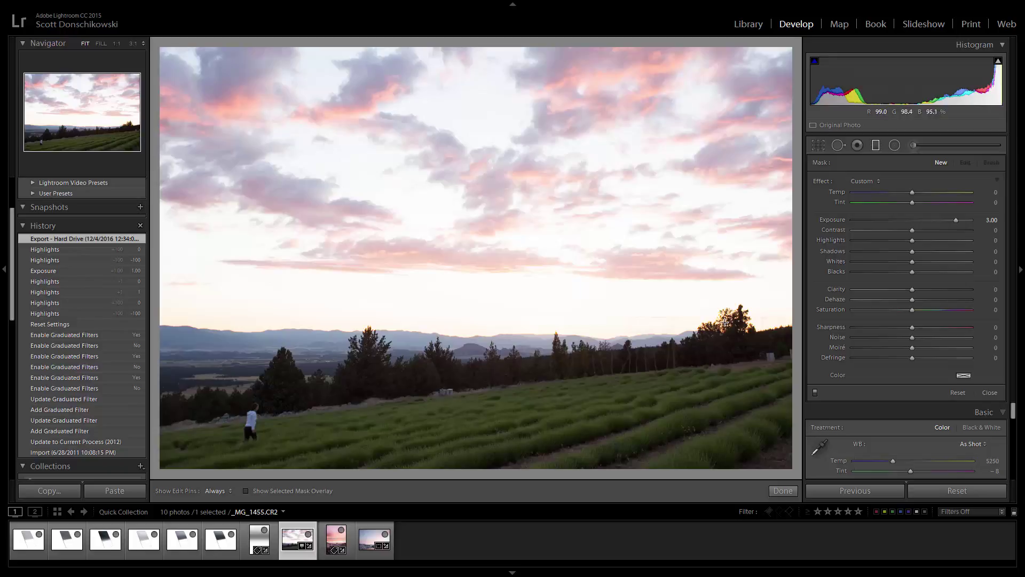
{"action": "left_click", "coordinate": [991, 220]}
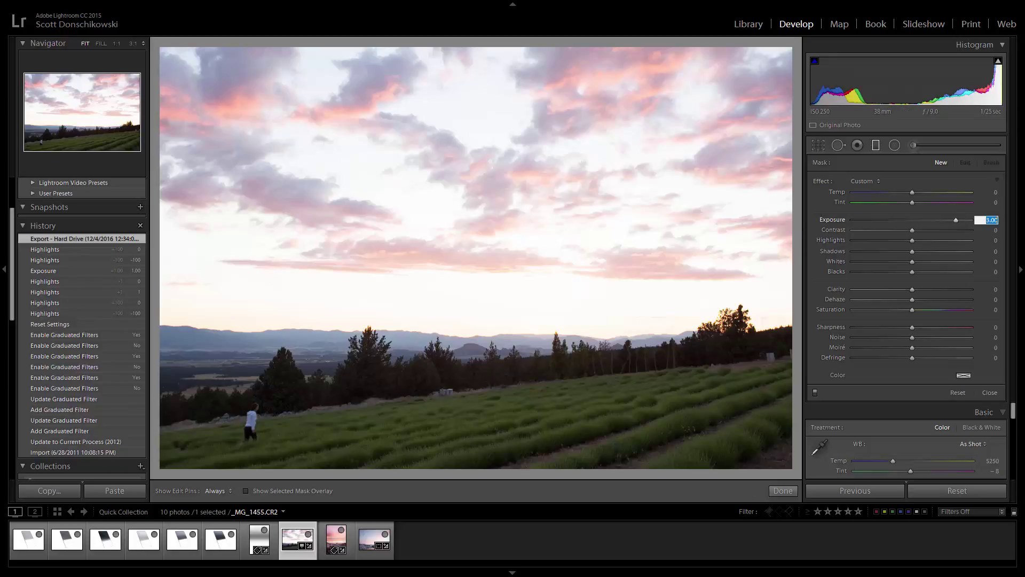
{"action": "type", "text": "-3"}
{"action": "key", "text": "Return"}
{"action": "key", "text": "shift"}
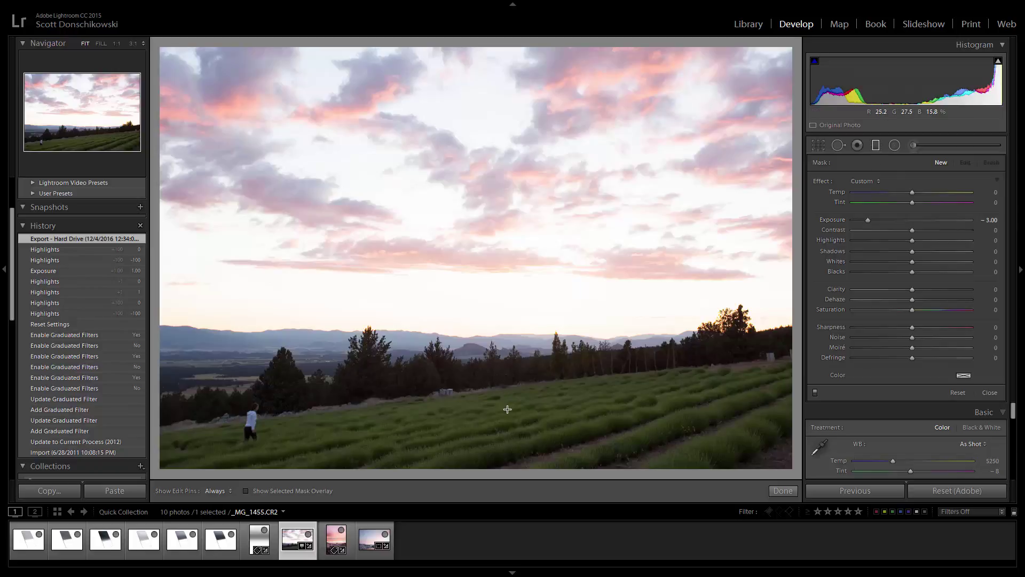
{"action": "left_click_drag", "start_coordinate": [507, 409], "coordinate": [488, 103]}
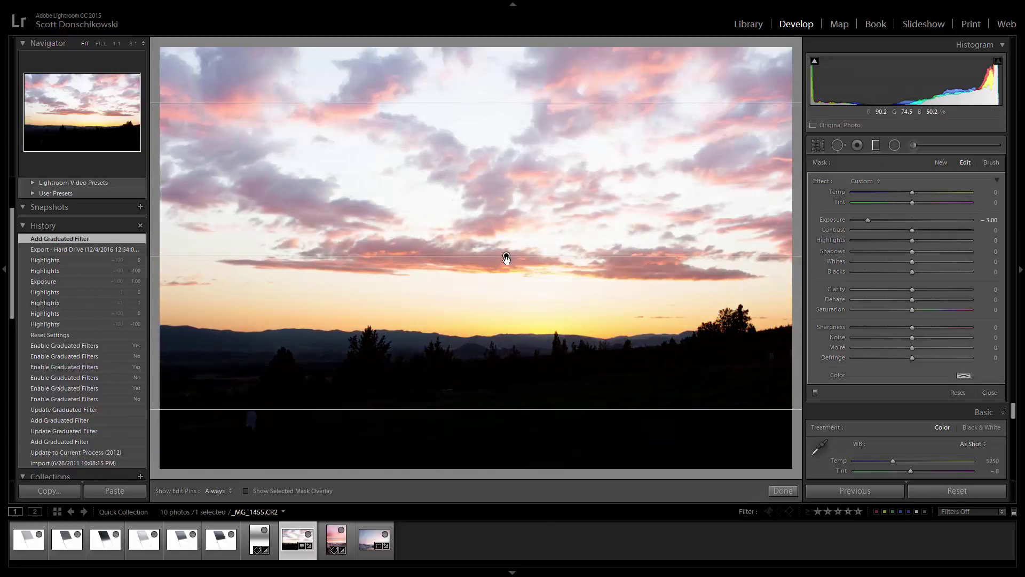
{"action": "left_click_drag", "start_coordinate": [505, 256], "coordinate": [502, 228]}
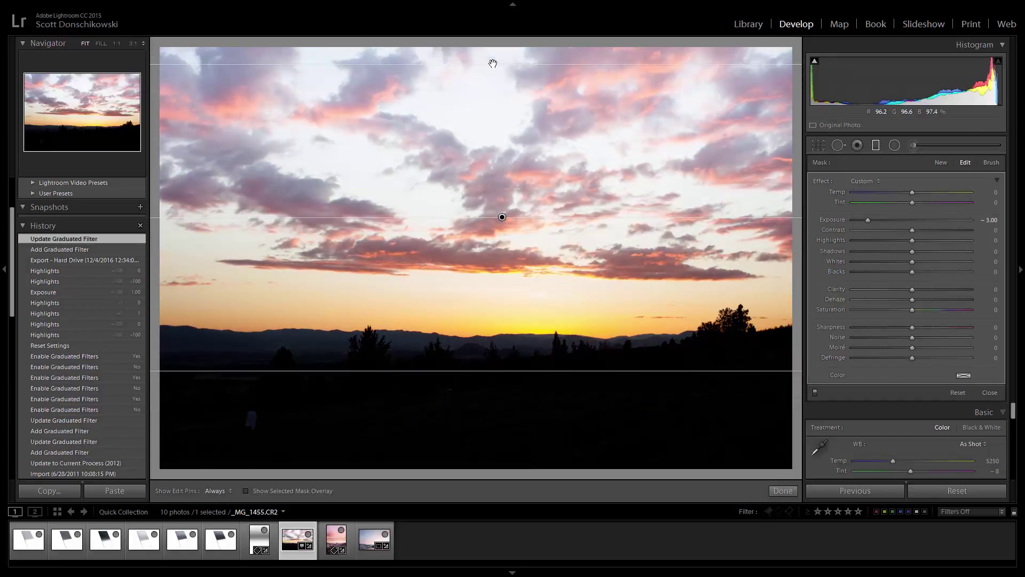
{"action": "left_click_drag", "start_coordinate": [495, 93], "coordinate": [492, 99]}
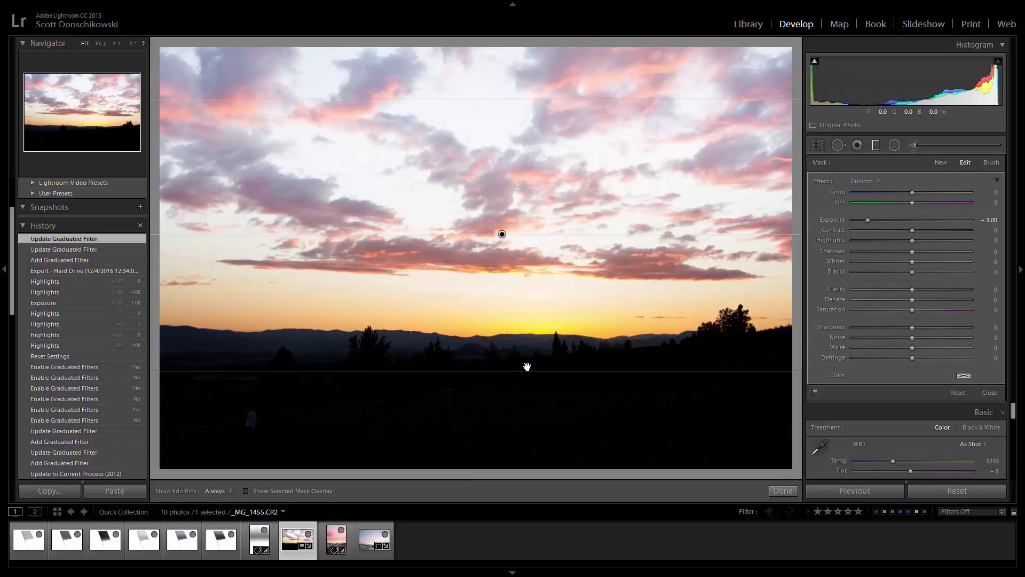
Step: Add a new straight graduated filter with 3.00 exposure upward from the field to just above the horizon
{"action": "left_click", "coordinate": [527, 366]}
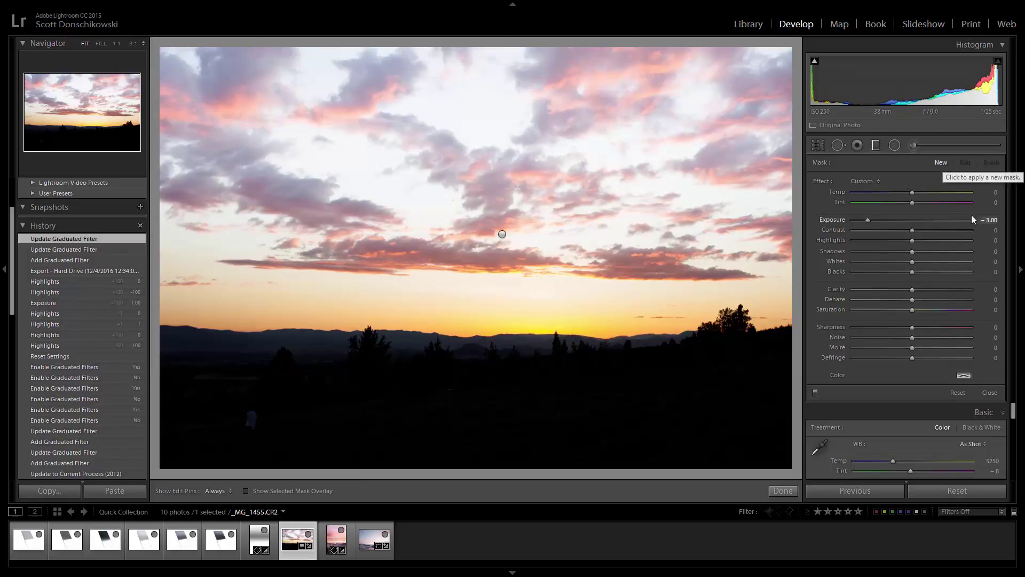
{"action": "left_click", "coordinate": [988, 220]}
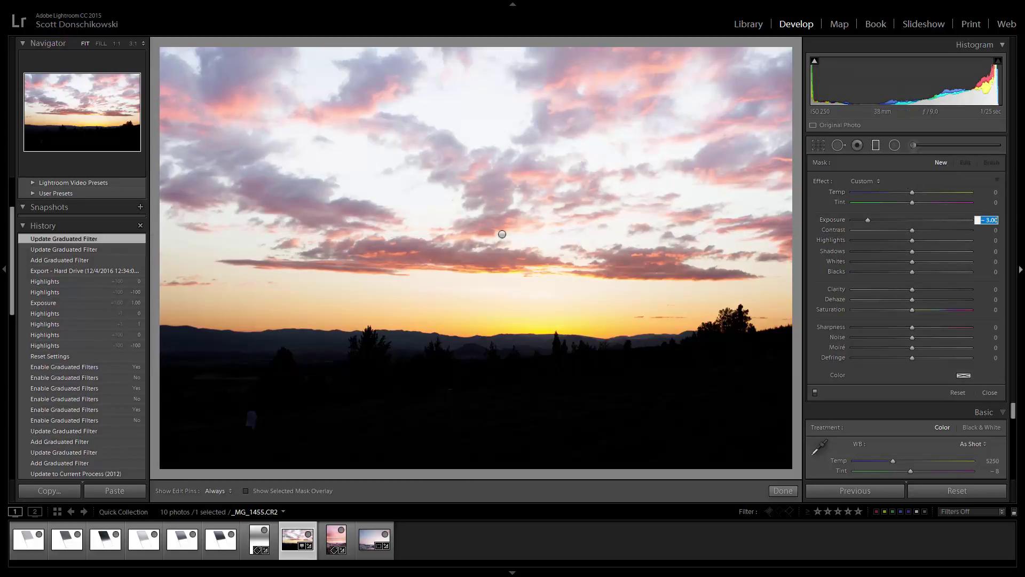
{"action": "type", "text": "3"}
{"action": "key", "text": "Return"}
{"action": "left_click_drag", "start_coordinate": [494, 410], "coordinate": [490, 300]}
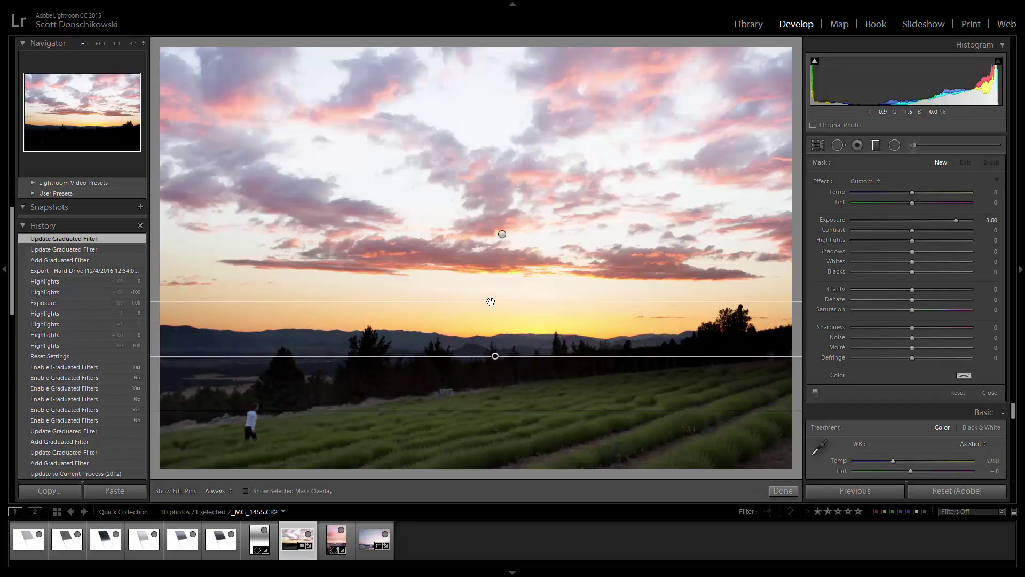
Step: Narrow the 3.00 filter's transition, move it up to the horizon to restore the foreground, and deselect it
{"action": "left_click_drag", "start_coordinate": [495, 358], "coordinate": [497, 337]}
{"action": "left_click_drag", "start_coordinate": [506, 285], "coordinate": [502, 311]}
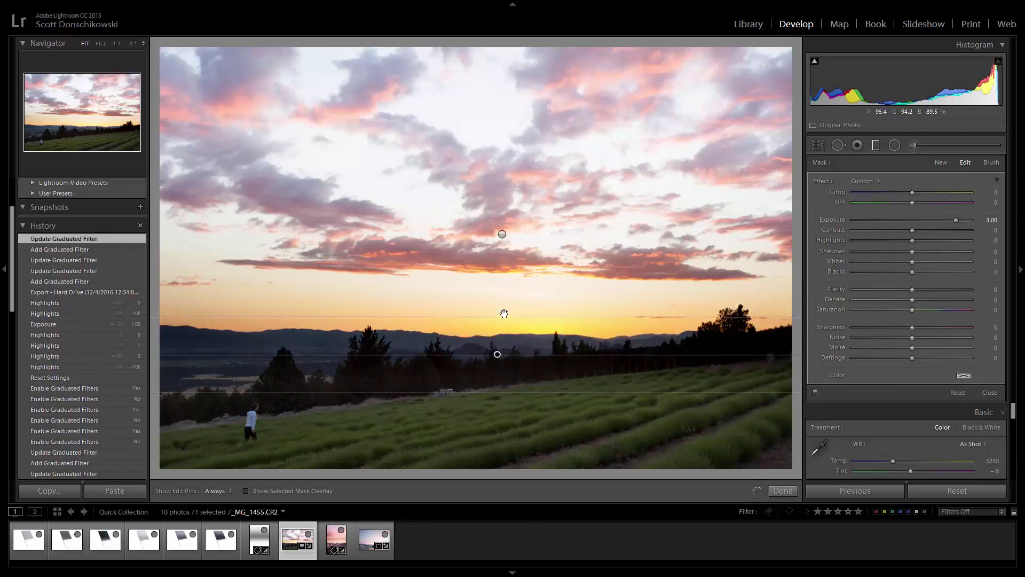
{"action": "left_click_drag", "start_coordinate": [496, 350], "coordinate": [507, 340]}
{"action": "left_click", "coordinate": [490, 332]}
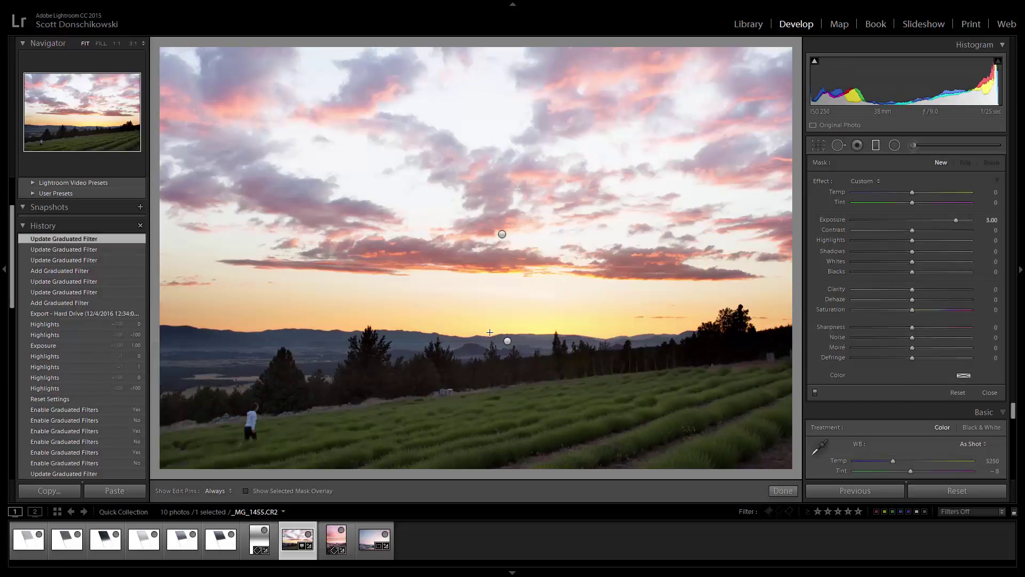
Step: Compare the field photo with and without its graduated filters, leaving them enabled
{"action": "left_click", "coordinate": [815, 393]}
{"action": "left_click", "coordinate": [815, 393]}
{"action": "left_click", "coordinate": [815, 393]}
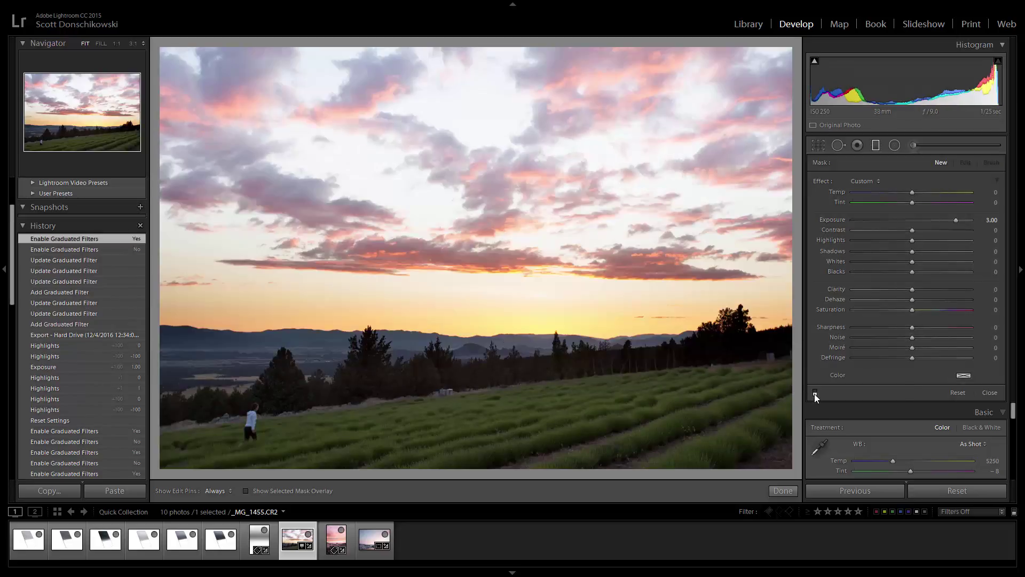
{"action": "left_click", "coordinate": [815, 393]}
{"action": "left_click", "coordinate": [815, 393]}
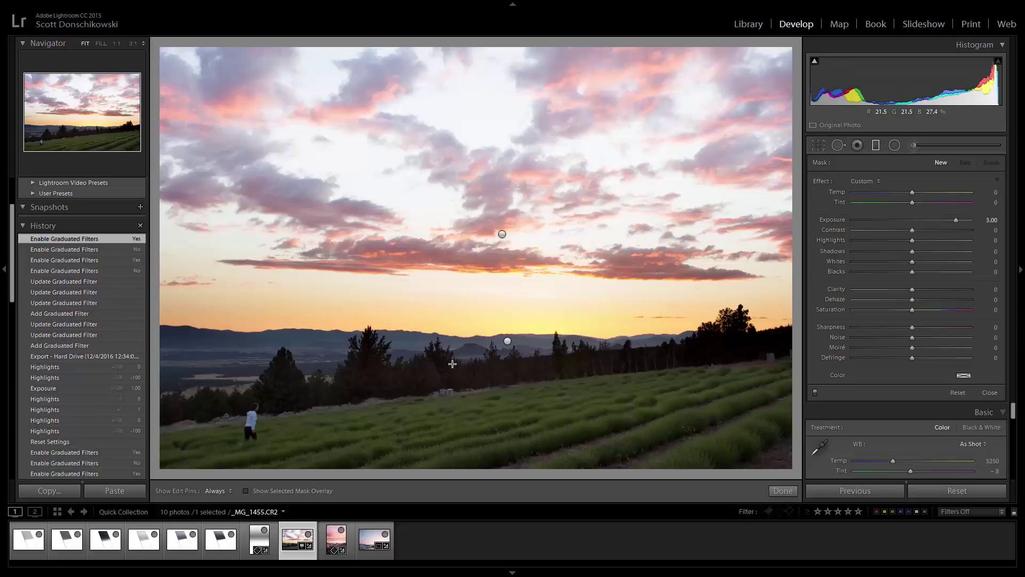
Step: On photo _A6A0600.CR2, draw a straight -3.00 exposure graduated filter from the icy water up into the sky, raise it slightly, and deselect it
{"action": "key", "text": "Right"}
{"action": "key", "text": "Right"}
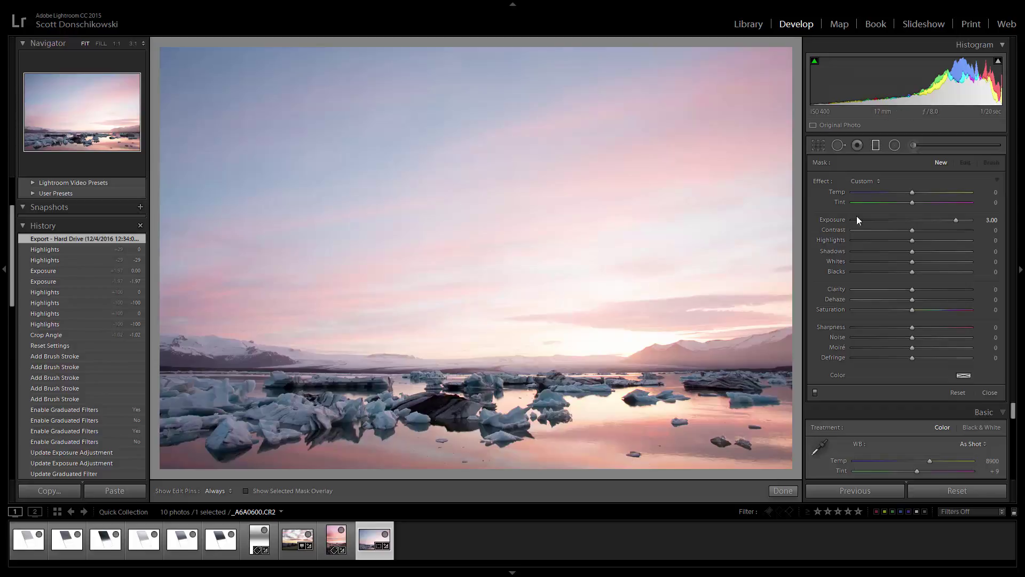
{"action": "left_click", "coordinate": [991, 220]}
{"action": "type", "text": "-3"}
{"action": "key", "text": "Return"}
{"action": "left_click_drag", "start_coordinate": [495, 421], "coordinate": [510, 171]}
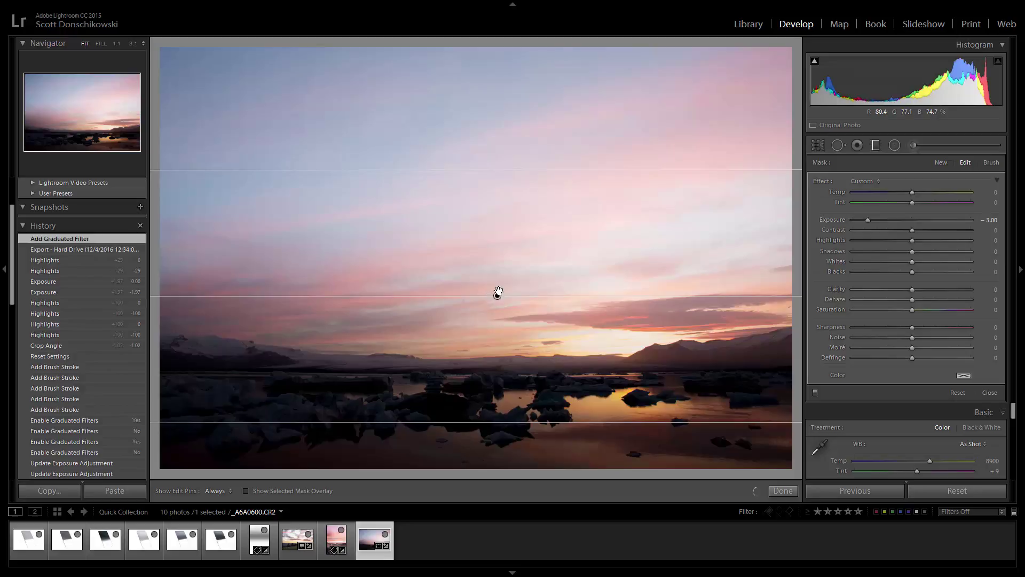
{"action": "left_click_drag", "start_coordinate": [497, 293], "coordinate": [505, 271]}
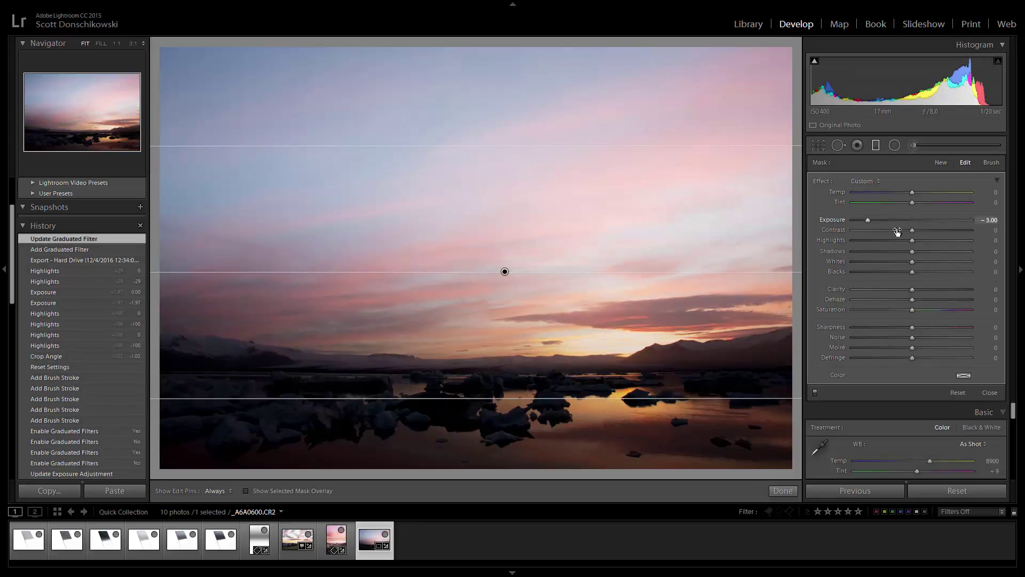
{"action": "left_click", "coordinate": [726, 233]}
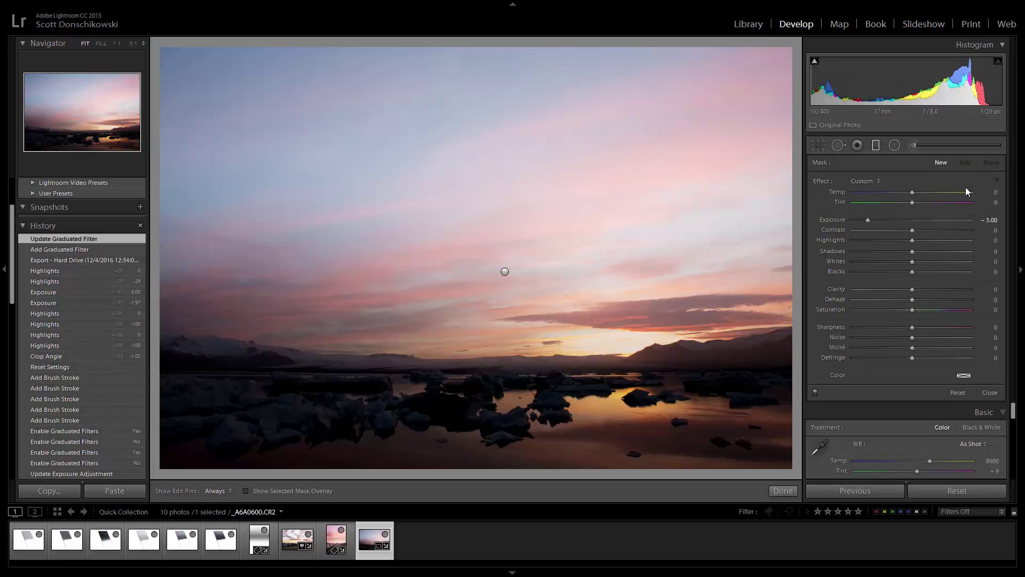
Step: Add a straight 3.00 exposure graduated filter upward from the water, move it up to the horizon to brighten the ice, and deselect it
{"action": "left_click", "coordinate": [991, 219]}
{"action": "type", "text": "3"}
{"action": "key", "text": "Return"}
{"action": "left_click_drag", "start_coordinate": [498, 446], "coordinate": [494, 338]}
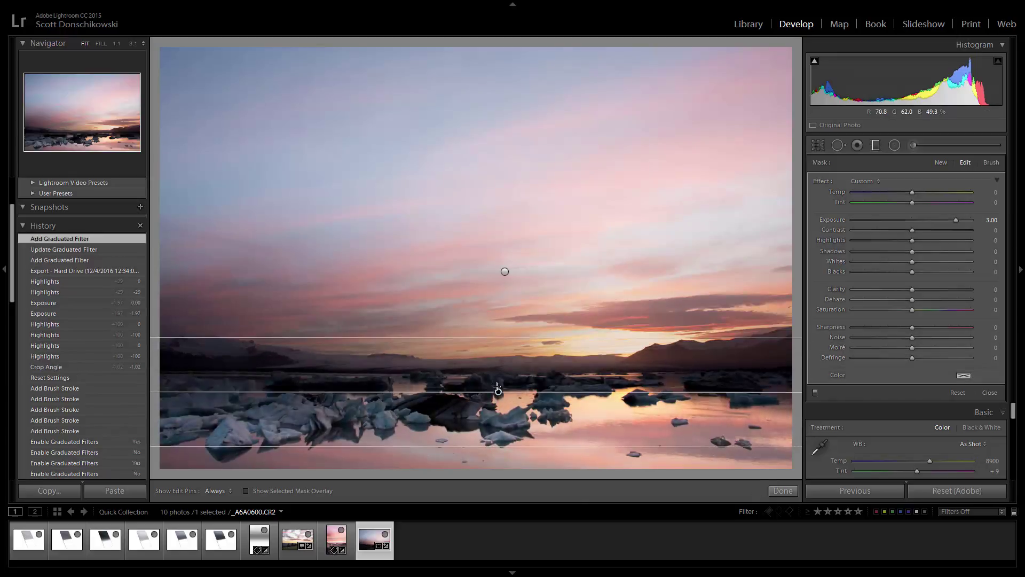
{"action": "left_click_drag", "start_coordinate": [494, 394], "coordinate": [504, 345]}
{"action": "key", "text": "Escape"}
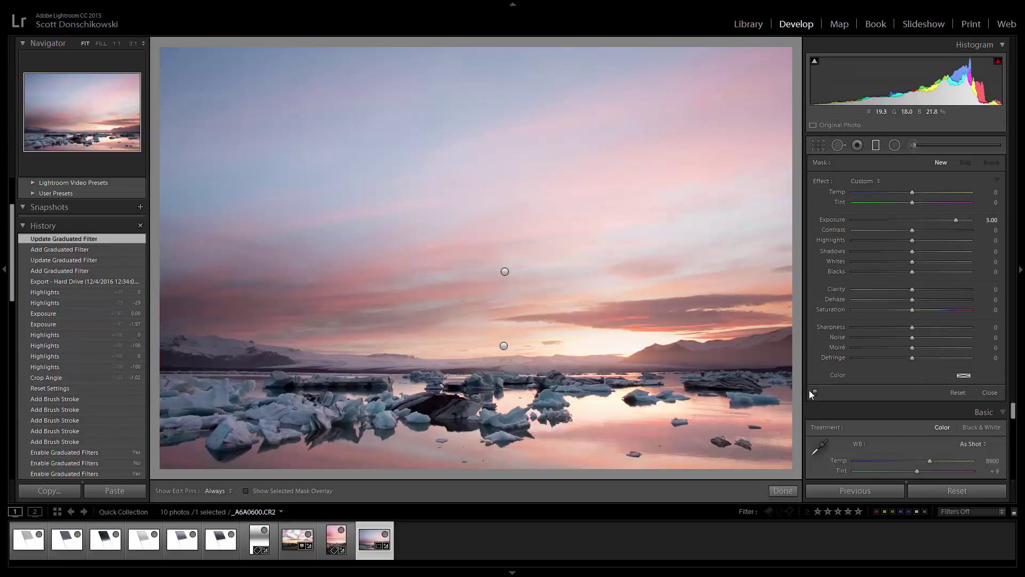
Step: Compare the iceberg photo with and without its graduated filters, leaving them enabled
{"action": "left_click", "coordinate": [814, 393]}
{"action": "left_click", "coordinate": [814, 393]}
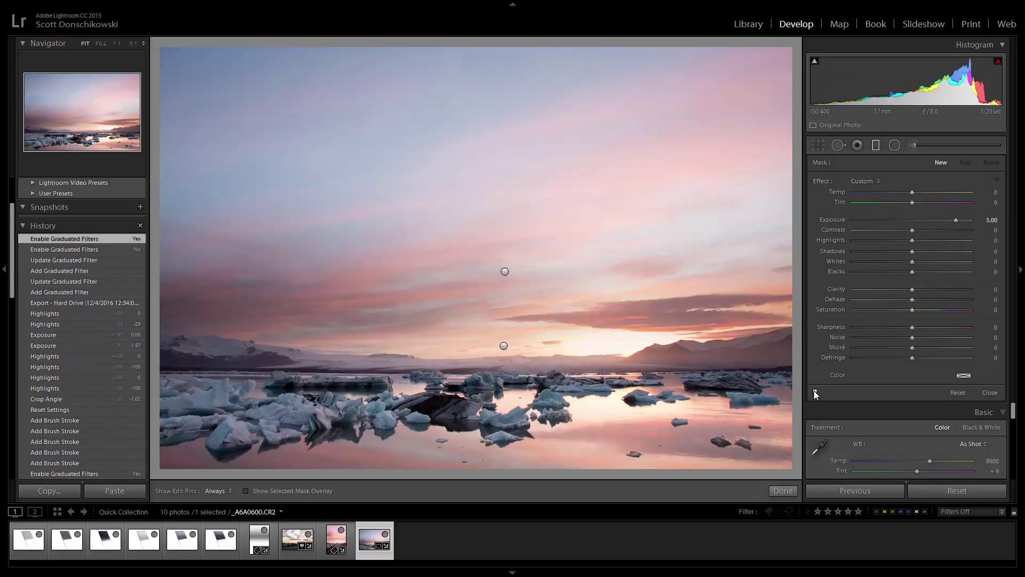
{"action": "left_click", "coordinate": [815, 393]}
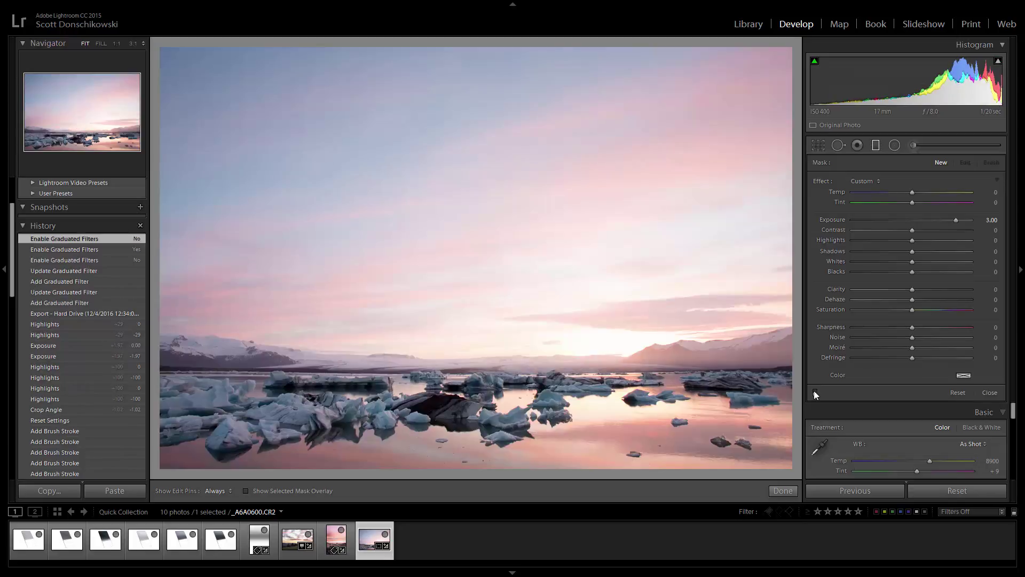
{"action": "left_click", "coordinate": [814, 392]}
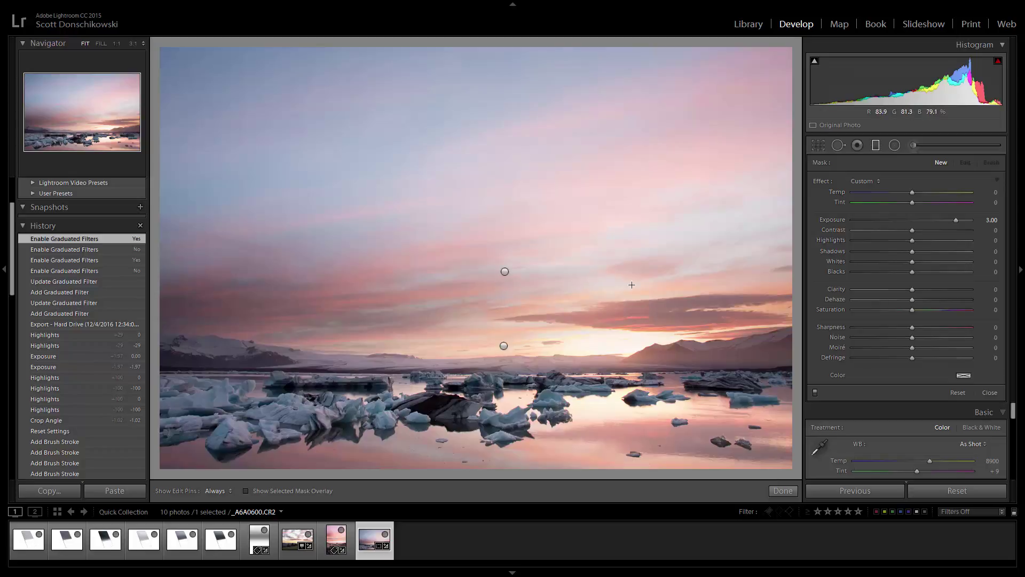
Step: Set the upper graduated filter's exposure to -2.00 and the lower one's to 2.00
{"action": "left_click", "coordinate": [505, 272]}
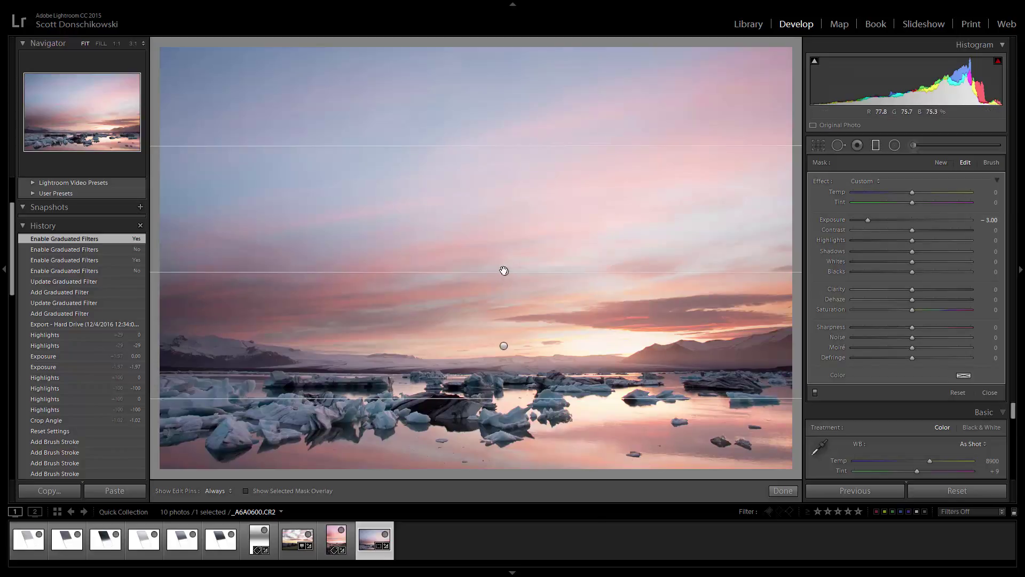
{"action": "left_click", "coordinate": [504, 271]}
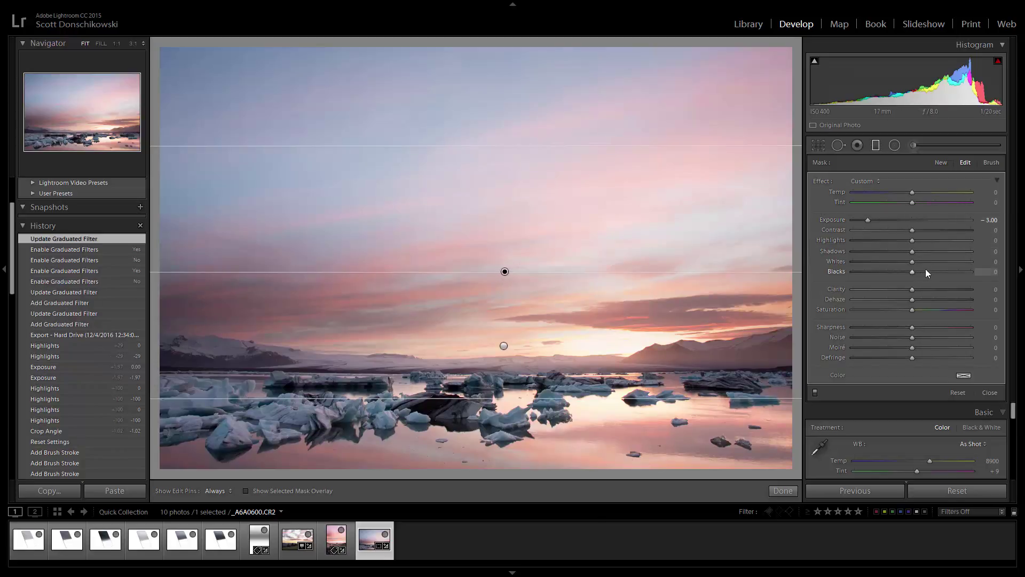
{"action": "left_click", "coordinate": [988, 220]}
{"action": "type", "text": "-2"}
{"action": "key", "text": "Return"}
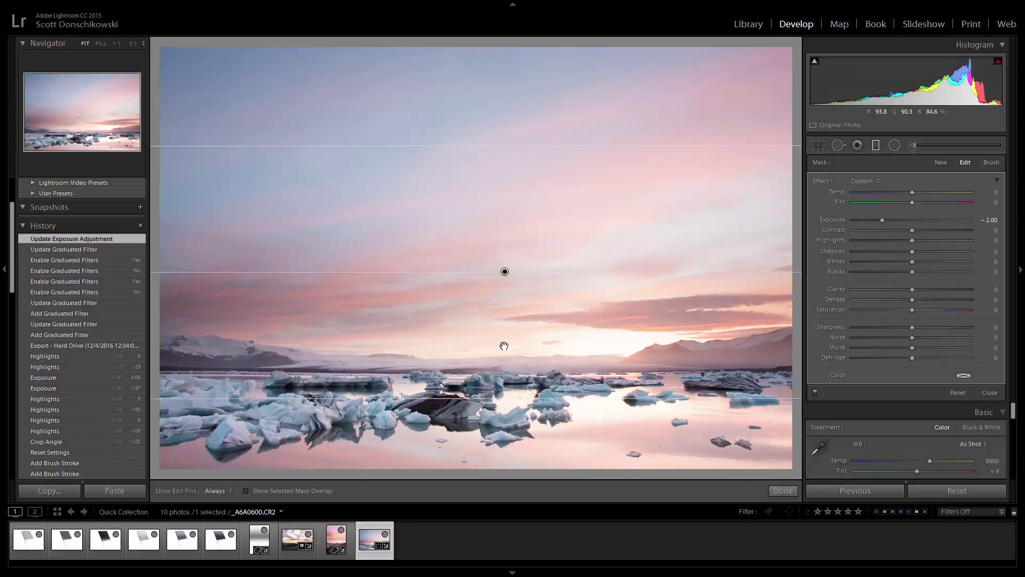
{"action": "left_click", "coordinate": [503, 346]}
{"action": "left_click", "coordinate": [988, 220]}
{"action": "type", "text": "2"}
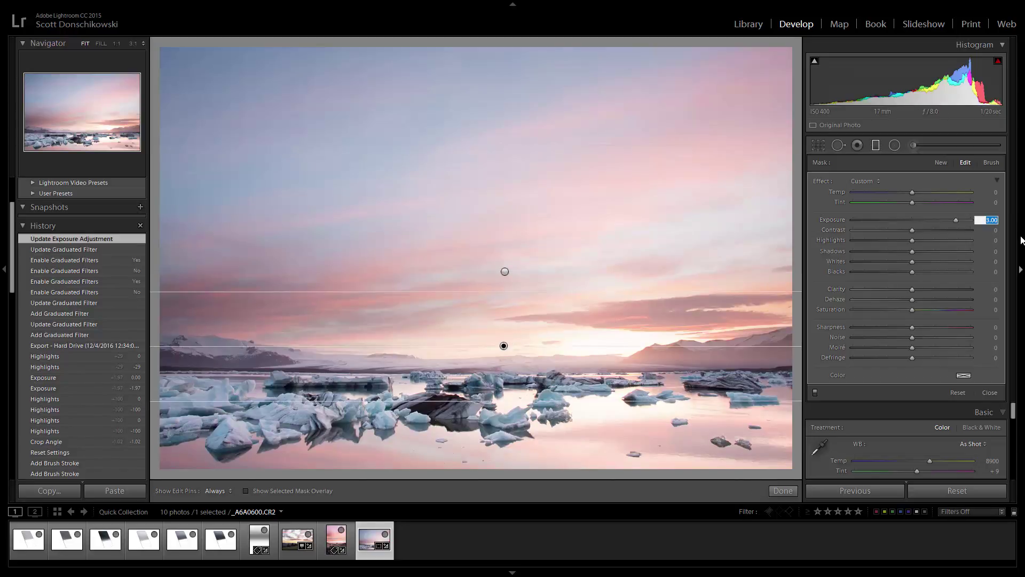
{"action": "key", "text": "Return"}
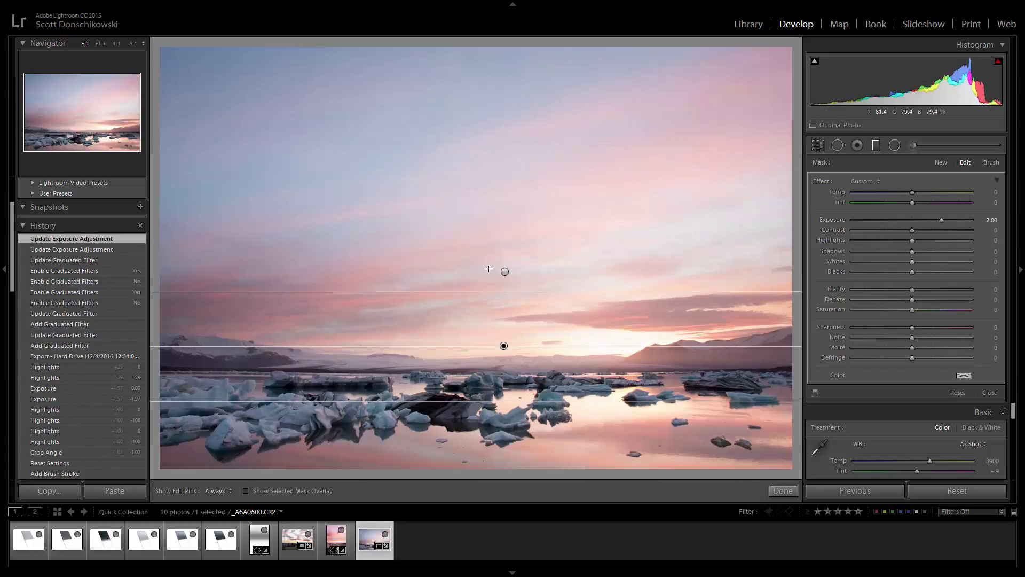
Step: Move the -2.00 filter slightly down and the 2.00 filter slightly up to blend them at the horizon, and deselect them
{"action": "left_click", "coordinate": [504, 271]}
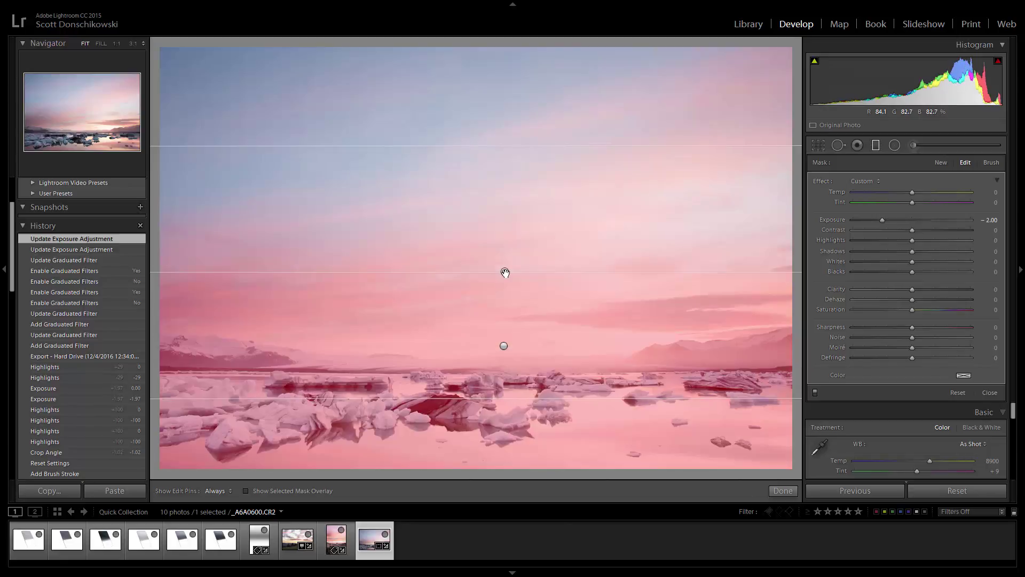
{"action": "mouse_move", "coordinate": [505, 271]}
{"action": "left_mouse_down"}
{"action": "mouse_move", "coordinate": [508, 247]}
{"action": "mouse_move", "coordinate": [501, 304]}
{"action": "mouse_move", "coordinate": [503, 277]}
{"action": "left_mouse_up"}
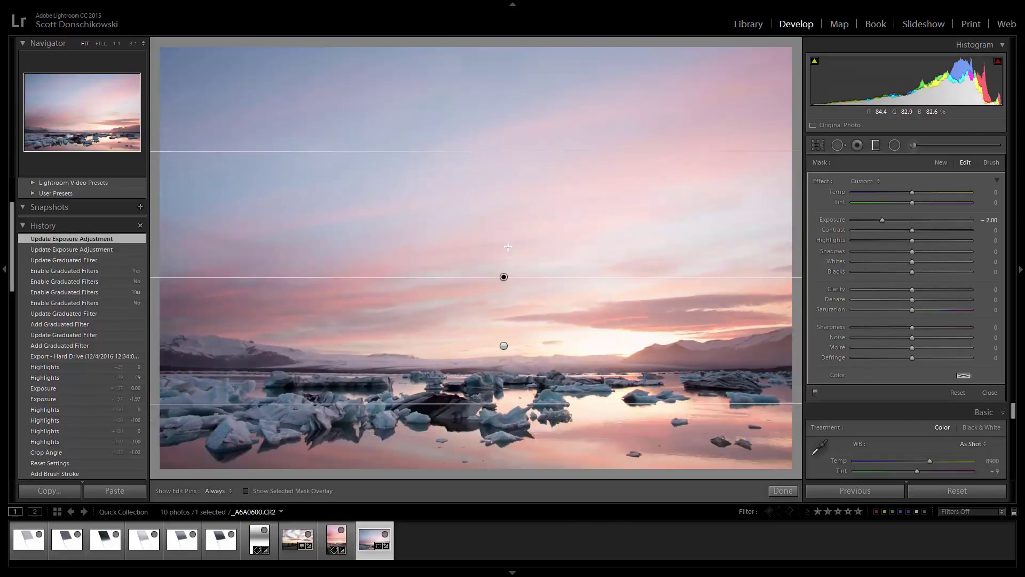
{"action": "left_click", "coordinate": [504, 346]}
{"action": "mouse_move", "coordinate": [504, 347]}
{"action": "left_mouse_down"}
{"action": "mouse_move", "coordinate": [504, 327]}
{"action": "mouse_move", "coordinate": [503, 355]}
{"action": "mouse_move", "coordinate": [506, 343]}
{"action": "left_mouse_up"}
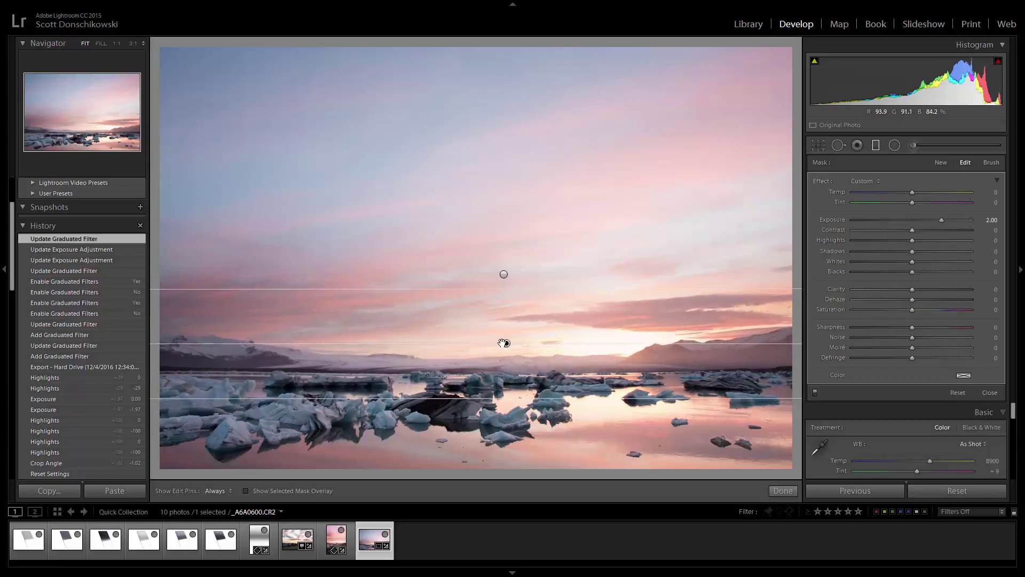
{"action": "left_click", "coordinate": [490, 337]}
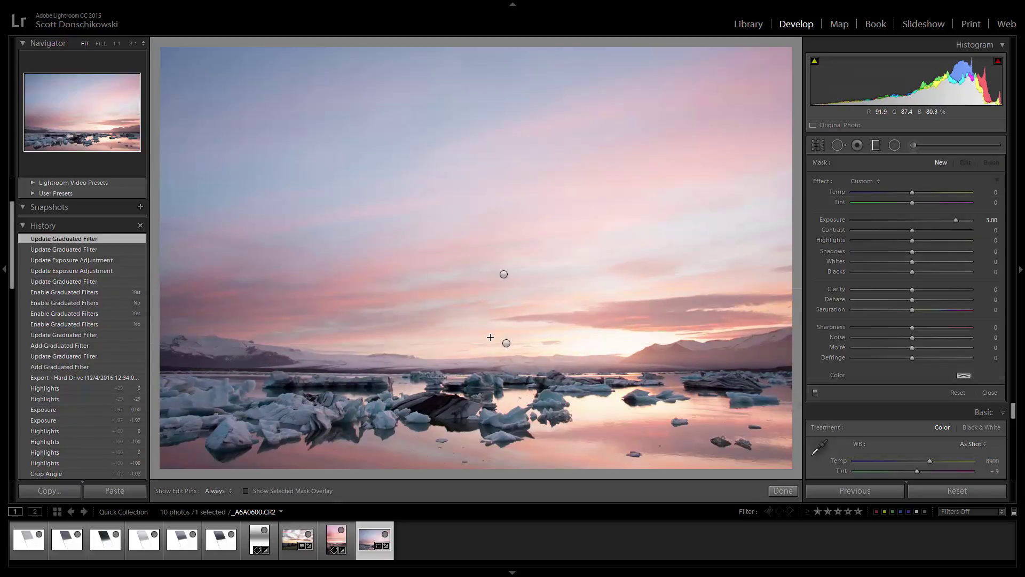
Step: Close and reopen the Graduated Filter tool, and compare the iceberg photo with and without the softened filters, leaving them enabled
{"action": "left_click", "coordinate": [792, 490]}
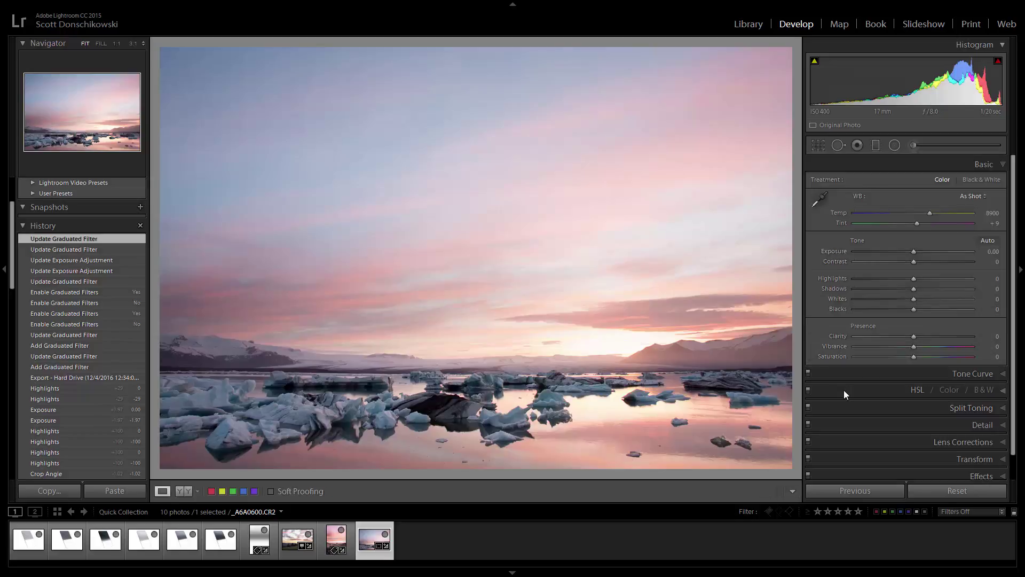
{"action": "left_click", "coordinate": [874, 145]}
{"action": "left_click", "coordinate": [815, 393]}
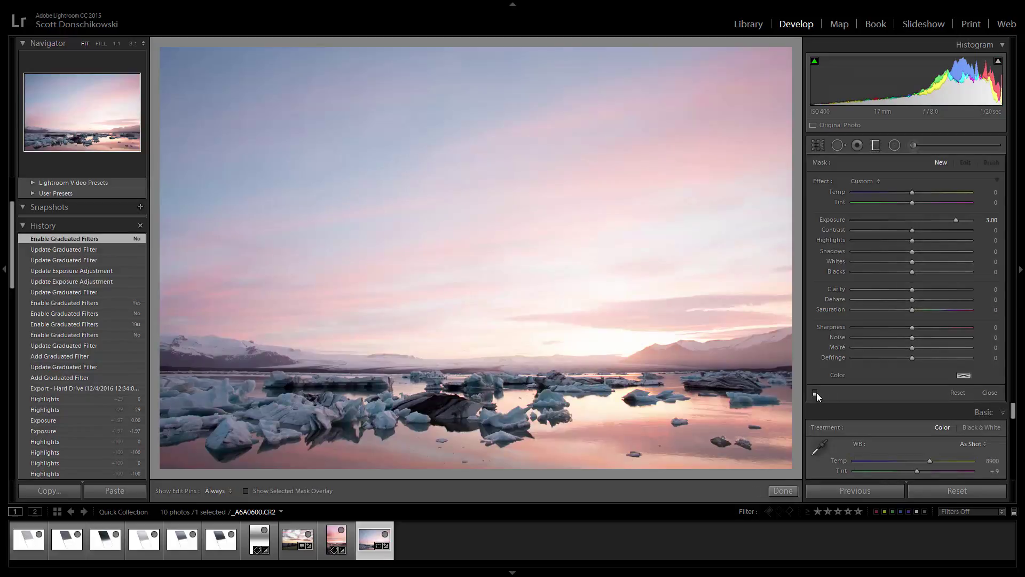
{"action": "left_click", "coordinate": [815, 393]}
{"action": "left_click", "coordinate": [815, 392]}
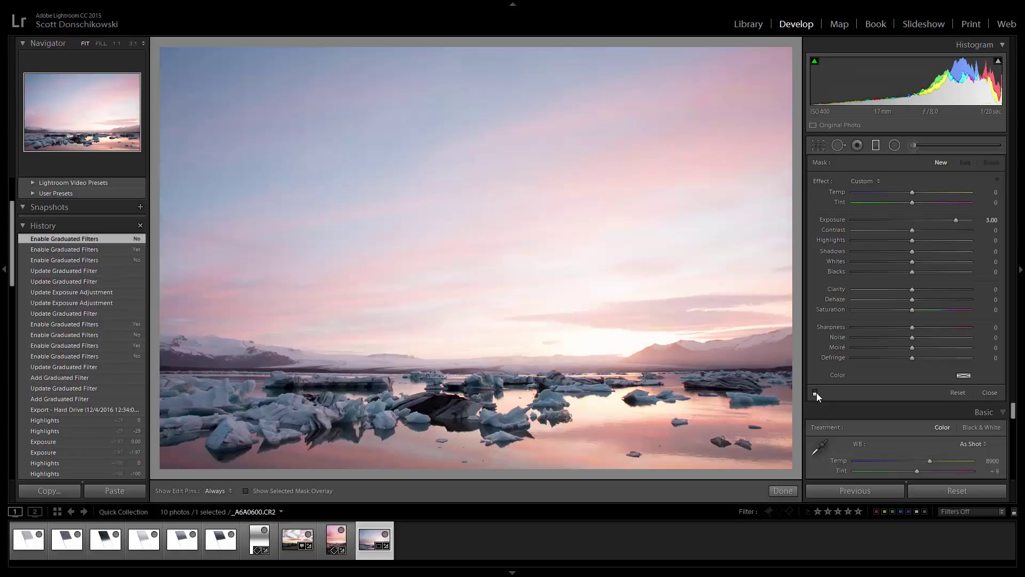
{"action": "left_click", "coordinate": [815, 392]}
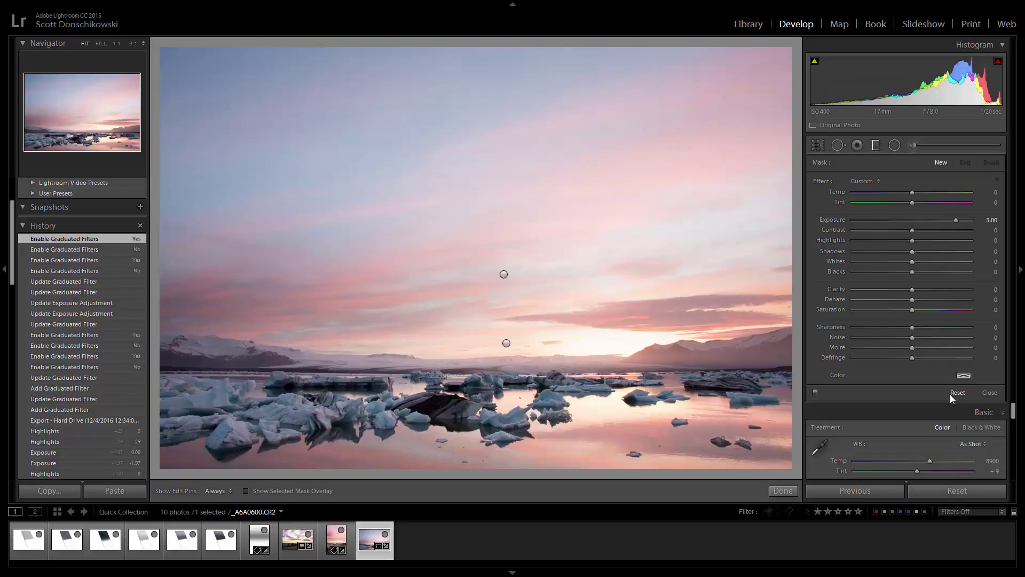
Step: Review the reverse grad reference images reverseGrad09.png and reverseGrad06.png and the blank-image gradient against the filtered iceberg photo
{"action": "left_click", "coordinate": [221, 540]}
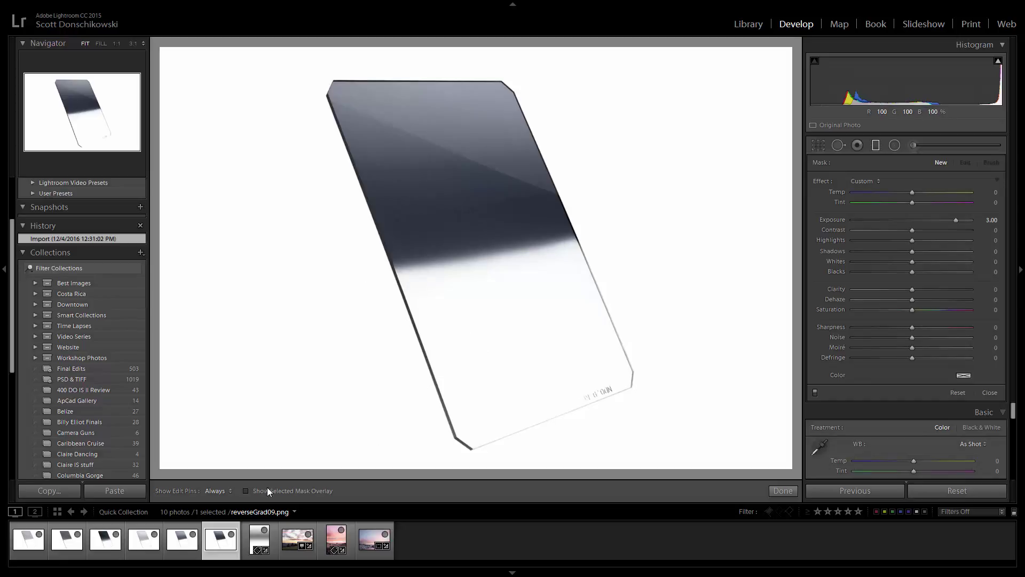
{"action": "left_click", "coordinate": [260, 539]}
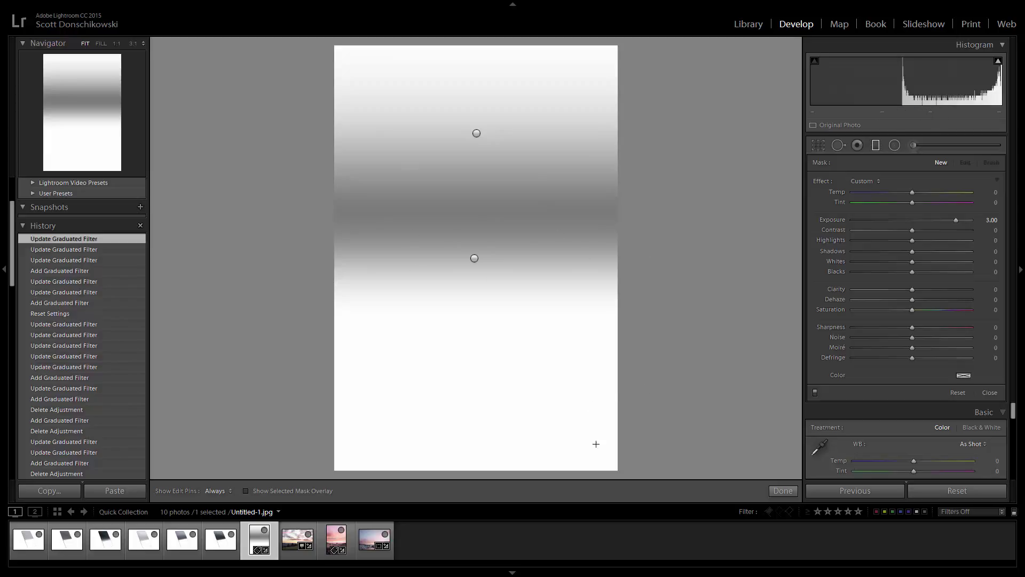
{"action": "left_click", "coordinate": [368, 532]}
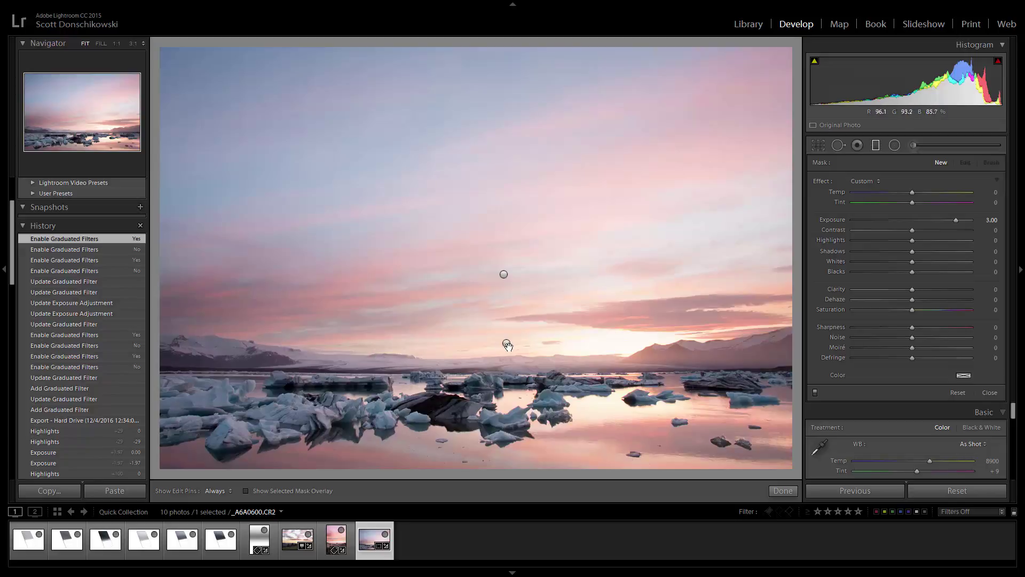
{"action": "left_click", "coordinate": [182, 539]}
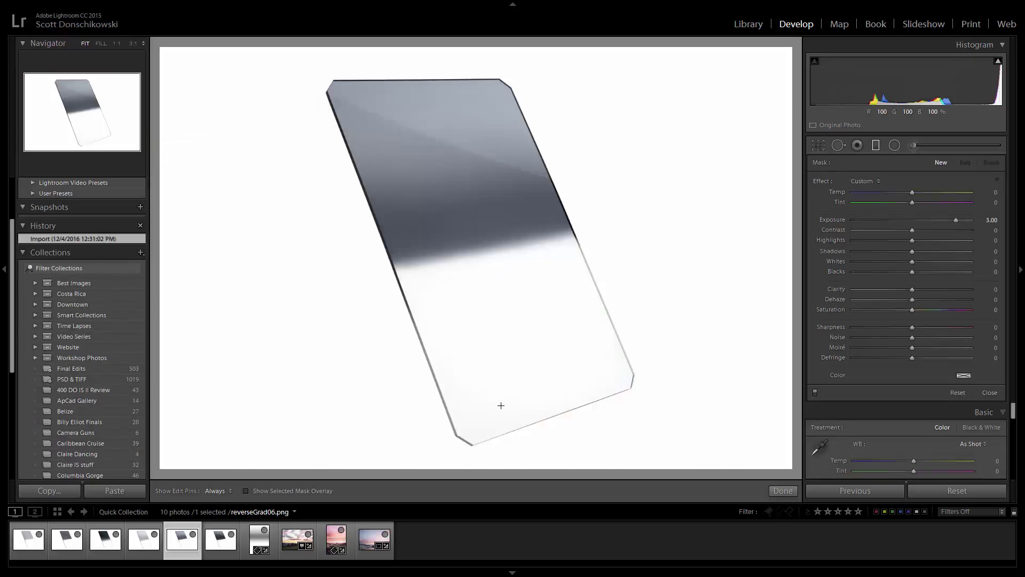
{"action": "key", "text": "Right"}
{"action": "key", "text": "Right"}
{"action": "key", "text": "Right"}
{"action": "key", "text": "Right"}
{"action": "key", "text": "Right"}
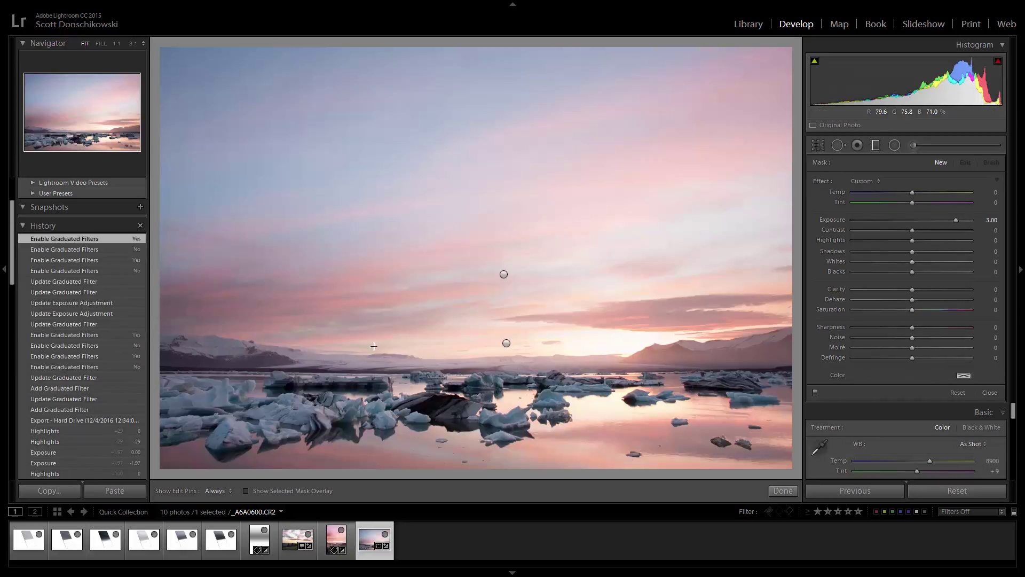
Step: Select the -2.00 sky filter on the iceberg photo, switch its mask to brush editing, and move the filter slightly down
{"action": "left_click", "coordinate": [503, 274]}
{"action": "key", "text": "shift+t"}
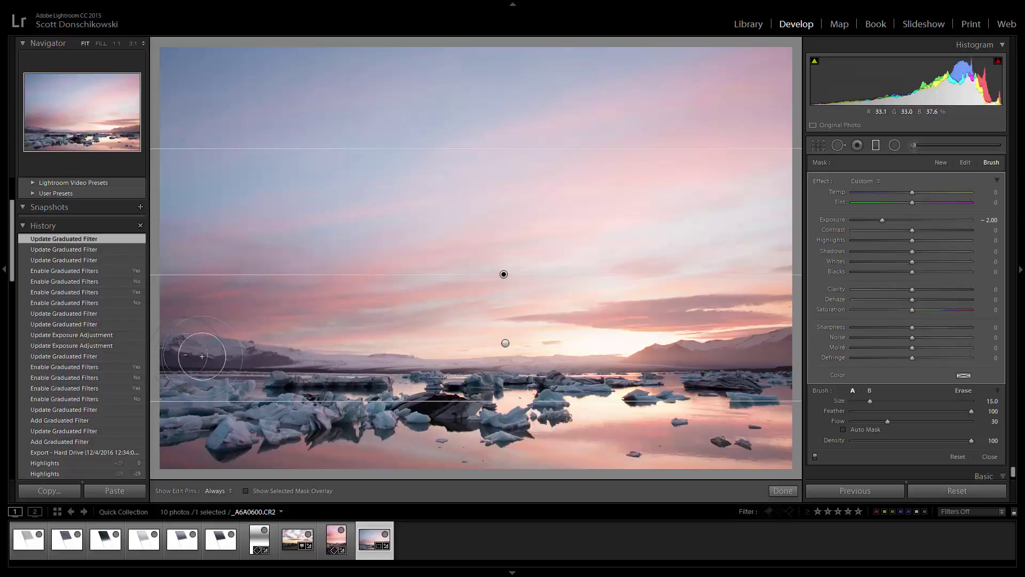
{"action": "mouse_move", "coordinate": [652, 343]}
{"action": "left_mouse_down"}
{"action": "mouse_move", "coordinate": [757, 334]}
{"action": "mouse_move", "coordinate": [667, 353]}
{"action": "mouse_move", "coordinate": [776, 340]}
{"action": "mouse_move", "coordinate": [682, 355]}
{"action": "mouse_move", "coordinate": [772, 346]}
{"action": "mouse_move", "coordinate": [713, 359]}
{"action": "mouse_move", "coordinate": [750, 355]}
{"action": "mouse_move", "coordinate": [680, 357]}
{"action": "left_mouse_up"}
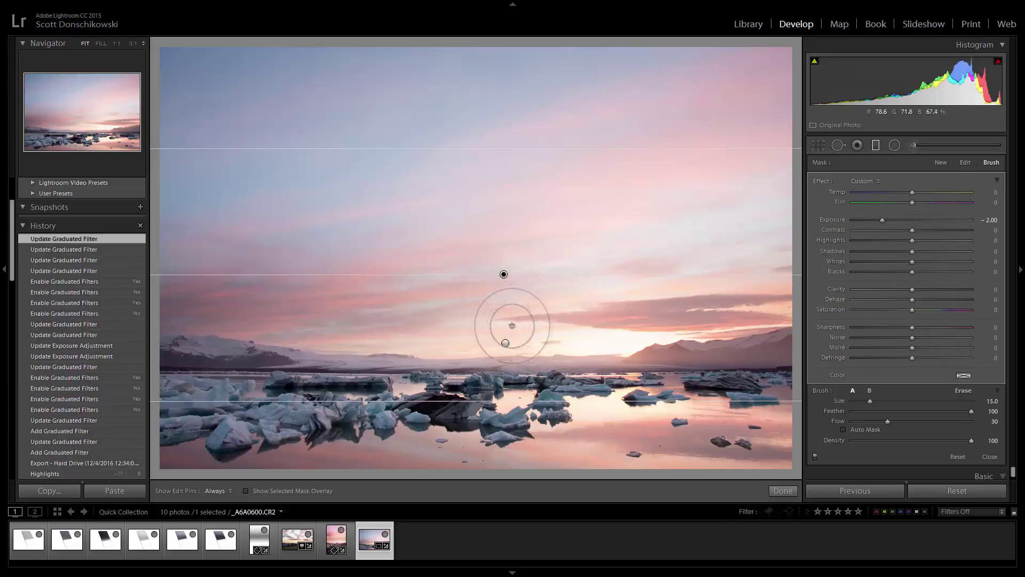
{"action": "left_click", "coordinate": [505, 343]}
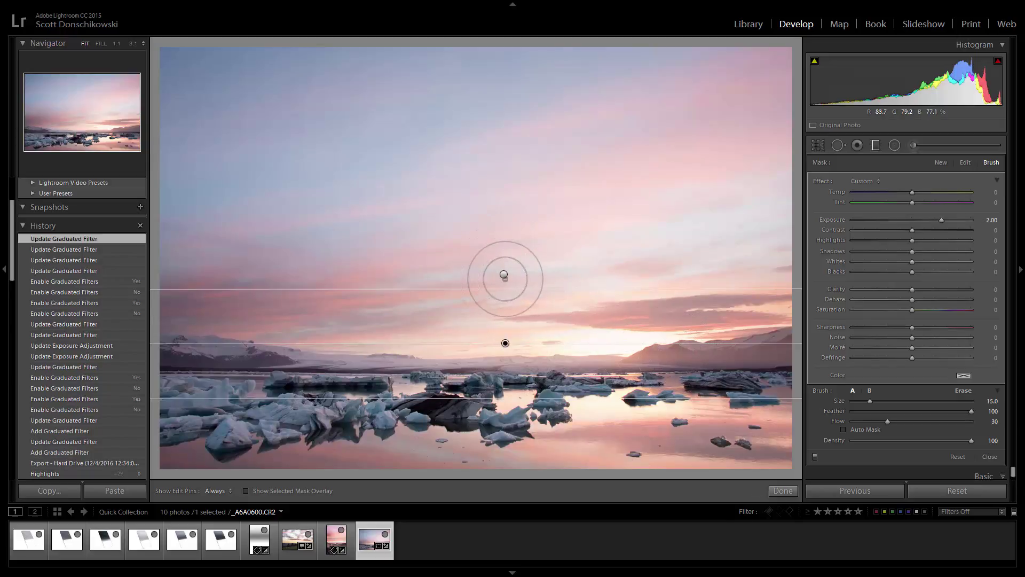
{"action": "left_click", "coordinate": [503, 274]}
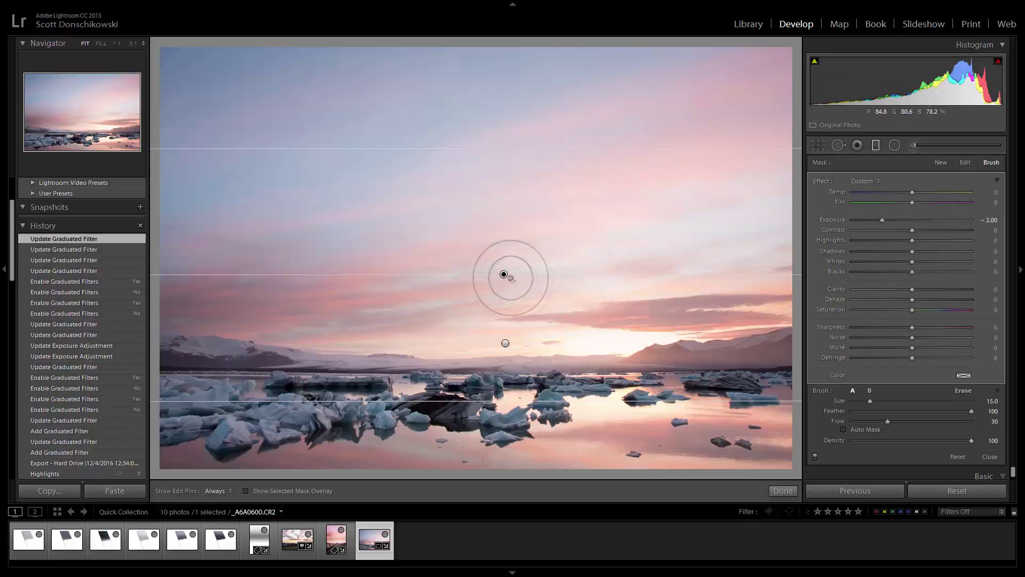
{"action": "mouse_move", "coordinate": [503, 274]}
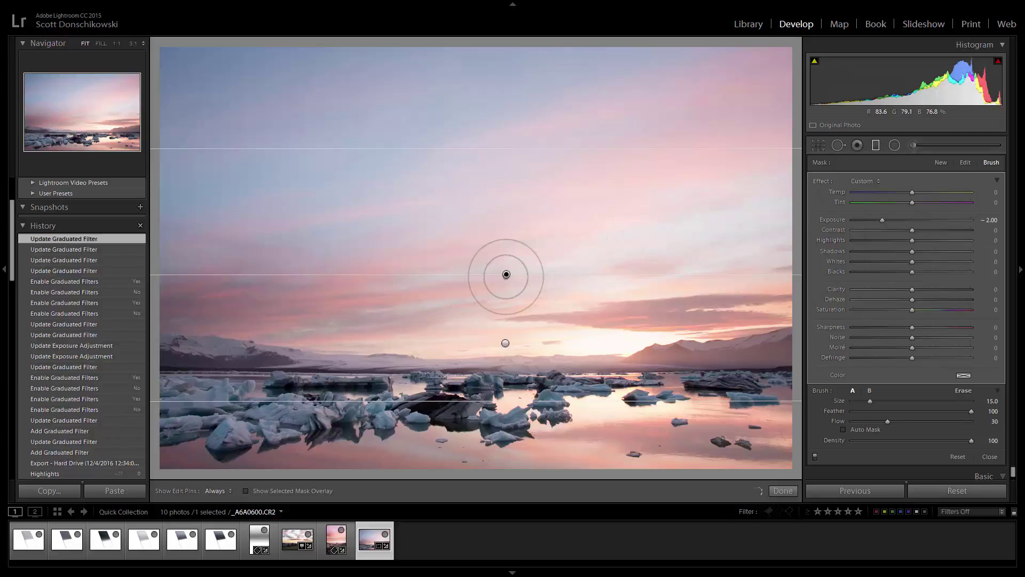
{"action": "left_click_drag", "start_coordinate": [503, 275], "coordinate": [504, 277]}
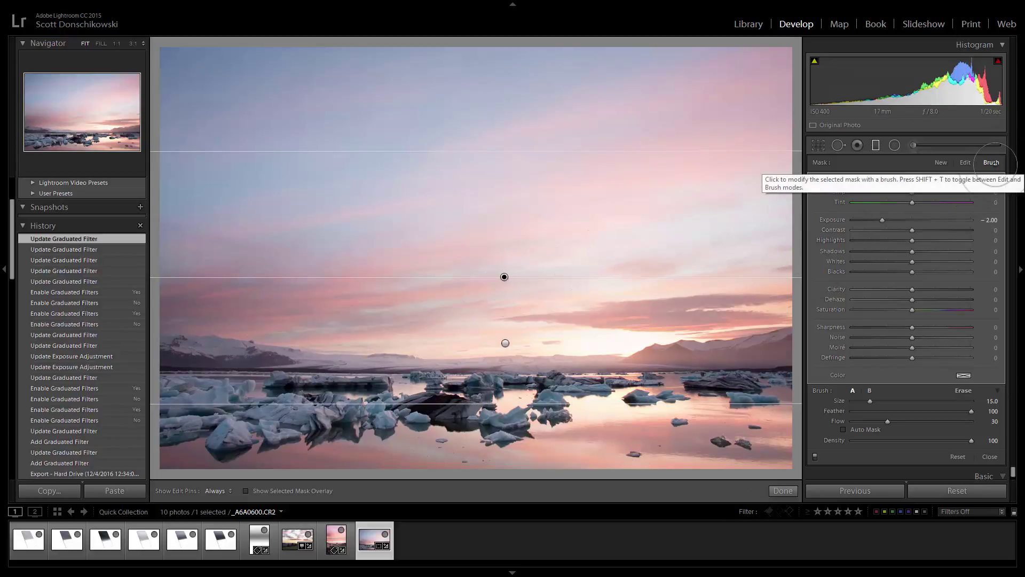
Step: Try the mask brush's Erase mode across the mountains along the horizon, and return to brush A
{"action": "key", "text": "alt"}
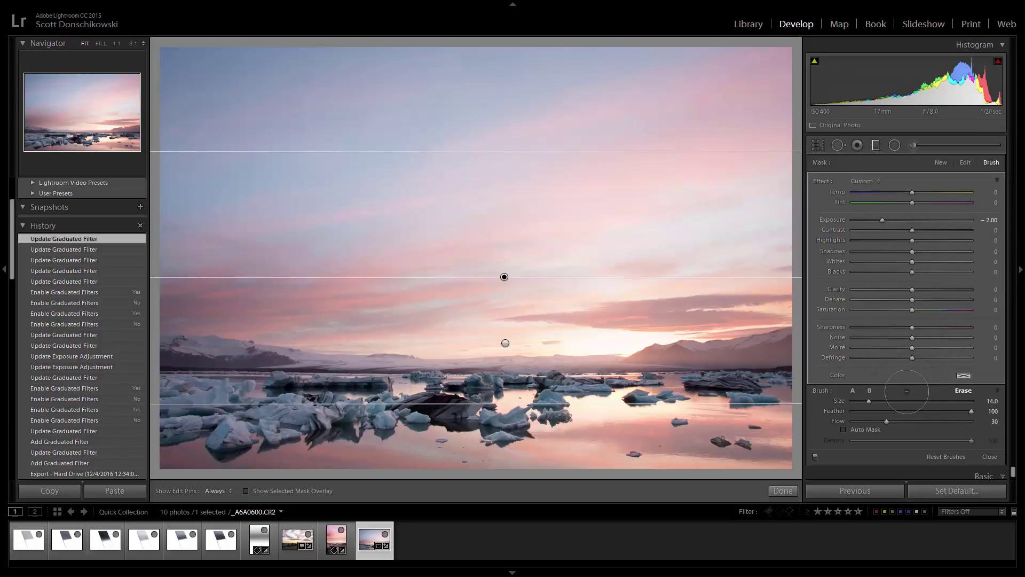
{"action": "key", "text": "alt"}
{"action": "key", "text": "bracketright"}
{"action": "key", "text": "alt"}
{"action": "mouse_move", "coordinate": [787, 355]}
{"action": "left_mouse_down"}
{"action": "mouse_move", "coordinate": [651, 349]}
{"action": "mouse_move", "coordinate": [794, 340]}
{"action": "mouse_move", "coordinate": [665, 353]}
{"action": "mouse_move", "coordinate": [663, 341]}
{"action": "mouse_move", "coordinate": [396, 334]}
{"action": "mouse_move", "coordinate": [297, 362]}
{"action": "mouse_move", "coordinate": [183, 359]}
{"action": "left_mouse_up"}
{"action": "key", "text": "alt"}
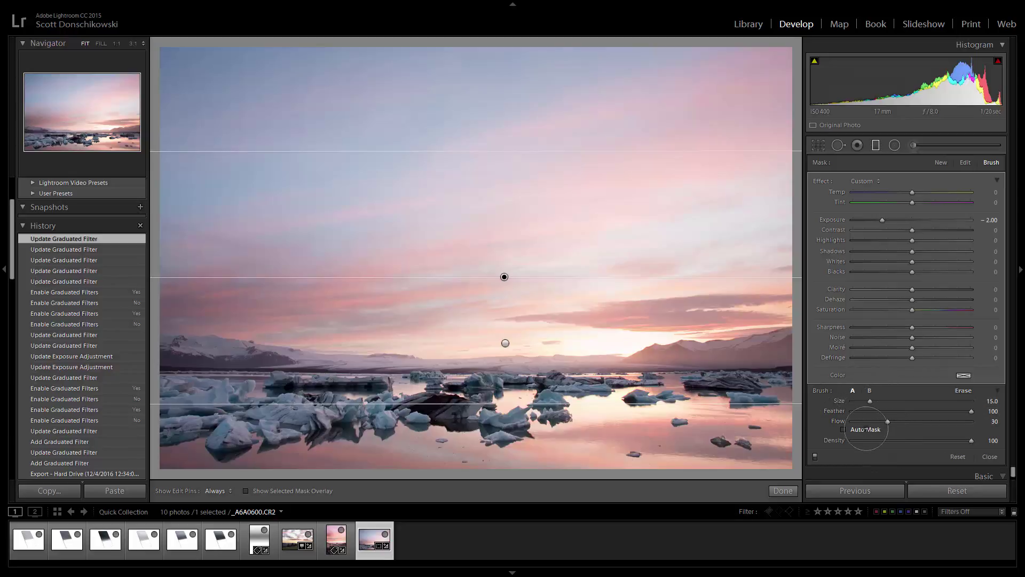
Step: Erase the -2.00 sky filter's mask over the right-hand mountains and the horizon beside them, using the mask brush's Erase mode
{"action": "key", "text": "alt"}
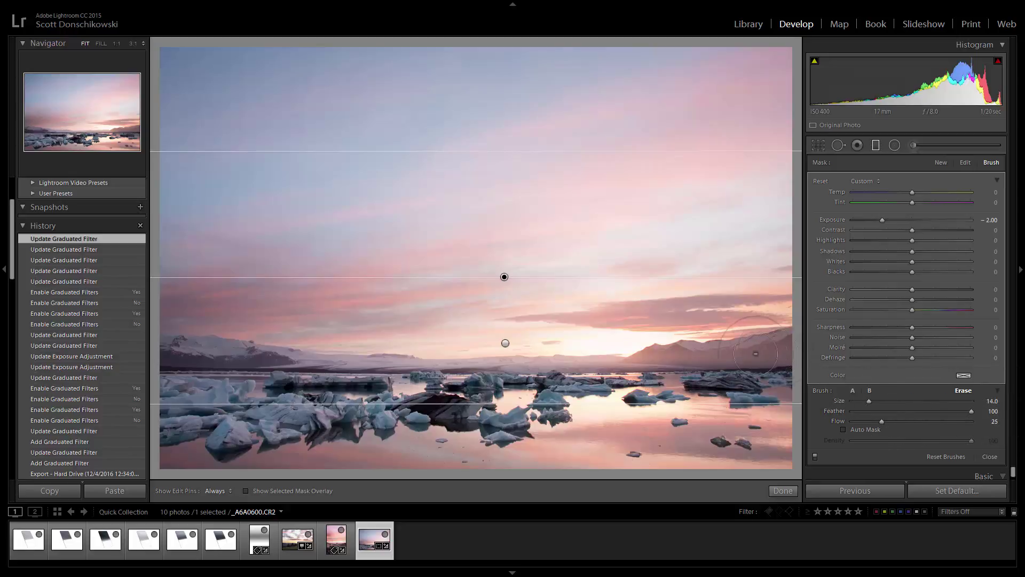
{"action": "key", "text": "alt"}
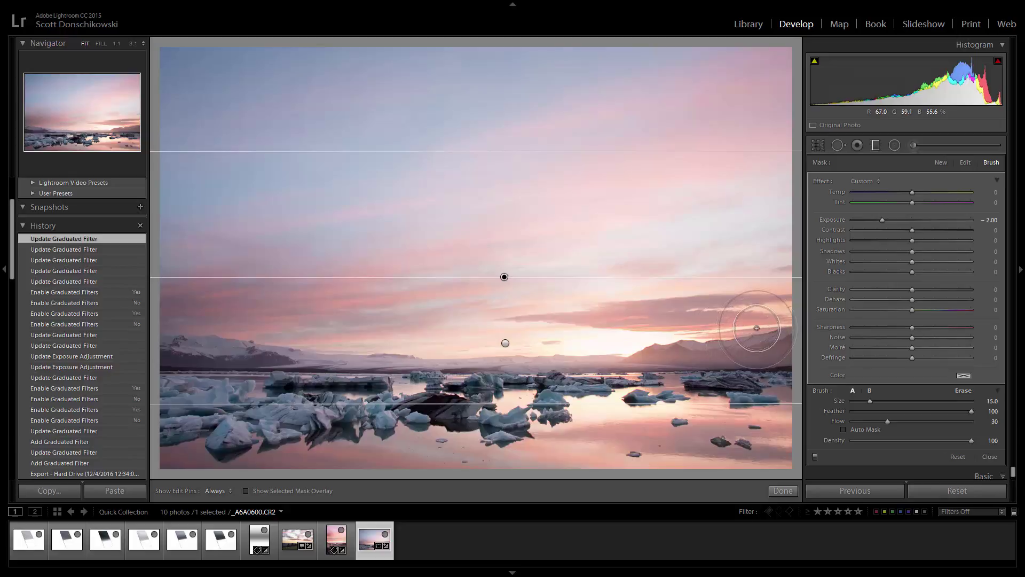
{"action": "key", "text": "alt"}
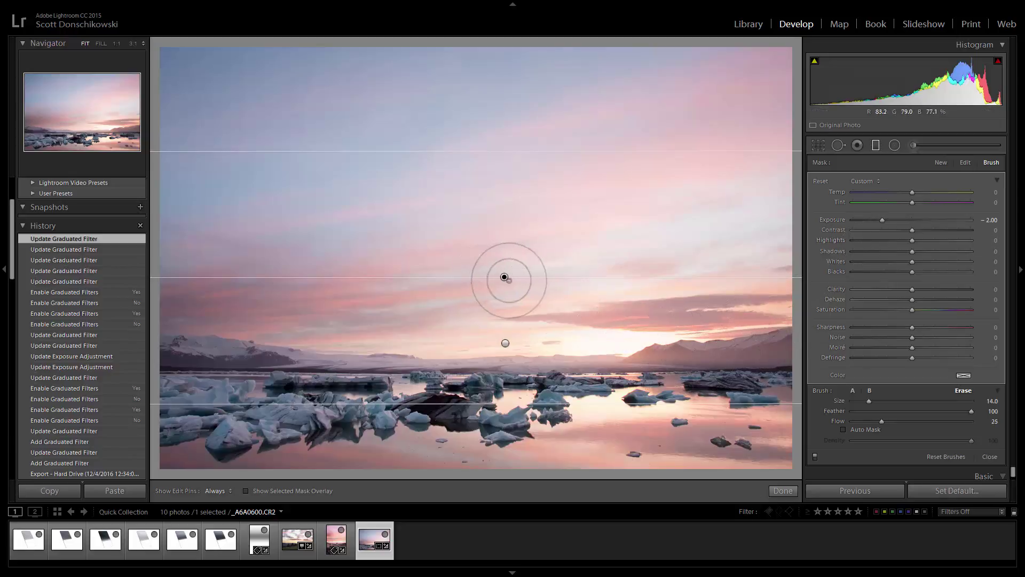
{"action": "mouse_move", "coordinate": [680, 341]}
{"action": "left_mouse_down"}
{"action": "mouse_move", "coordinate": [652, 344]}
{"action": "mouse_move", "coordinate": [671, 356]}
{"action": "left_mouse_up"}
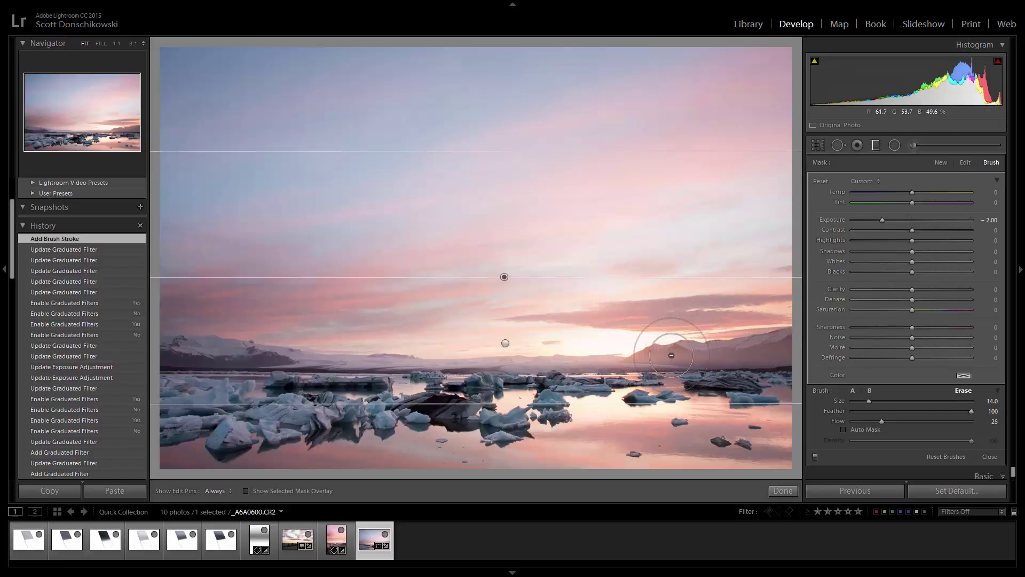
{"action": "mouse_move", "coordinate": [743, 350]}
{"action": "left_mouse_down"}
{"action": "mouse_move", "coordinate": [774, 347]}
{"action": "mouse_move", "coordinate": [750, 351]}
{"action": "left_mouse_up"}
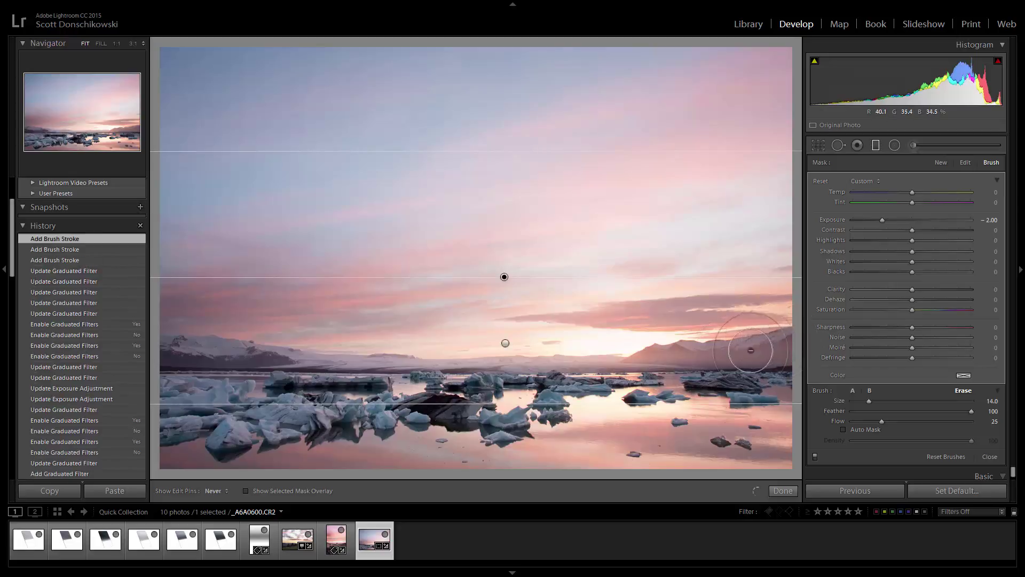
{"action": "left_click_drag", "start_coordinate": [651, 343], "coordinate": [584, 343]}
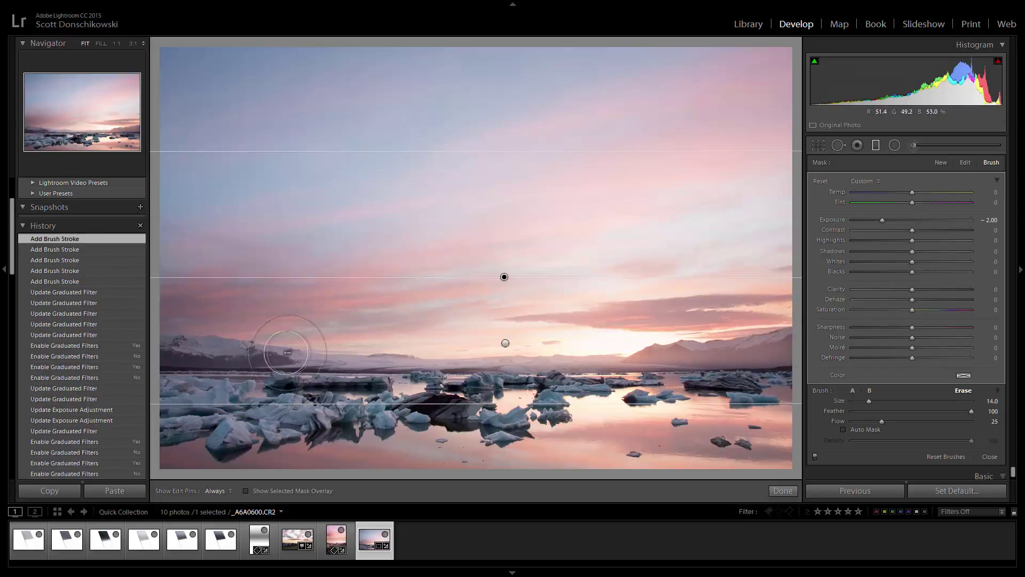
Step: Erase the sky filter's mask over the left-hand mountains and the icebergs just below the horizon
{"action": "key", "text": "h"}
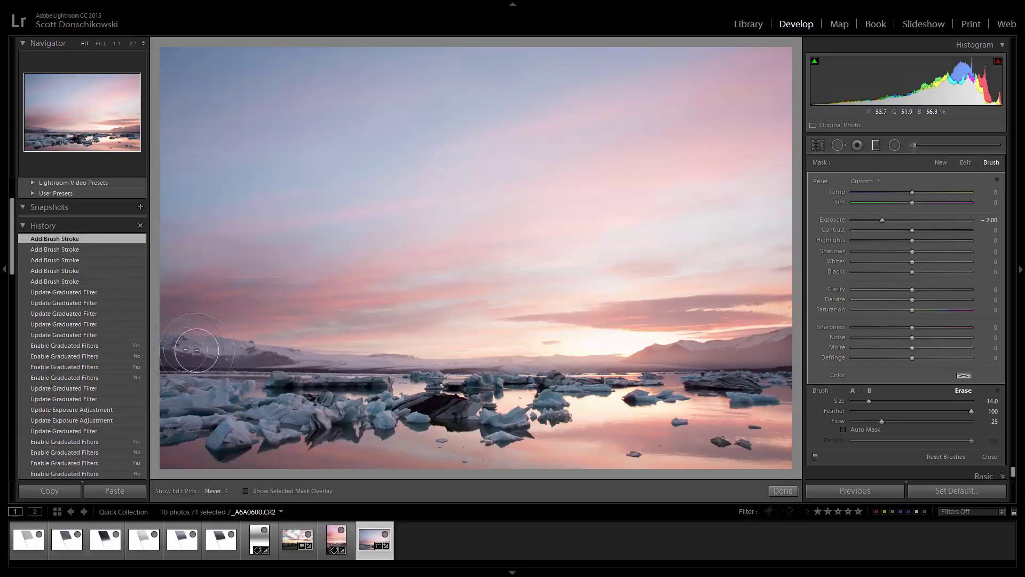
{"action": "left_click_drag", "start_coordinate": [197, 350], "coordinate": [227, 351]}
{"action": "key", "text": "h"}
{"action": "mouse_move", "coordinate": [320, 347]}
{"action": "left_mouse_down"}
{"action": "mouse_move", "coordinate": [166, 352]}
{"action": "mouse_move", "coordinate": [167, 368]}
{"action": "mouse_move", "coordinate": [164, 345]}
{"action": "mouse_move", "coordinate": [298, 380]}
{"action": "left_mouse_up"}
{"action": "left_click", "coordinate": [167, 352]}
{"action": "left_click", "coordinate": [157, 348]}
{"action": "left_click", "coordinate": [160, 347]}
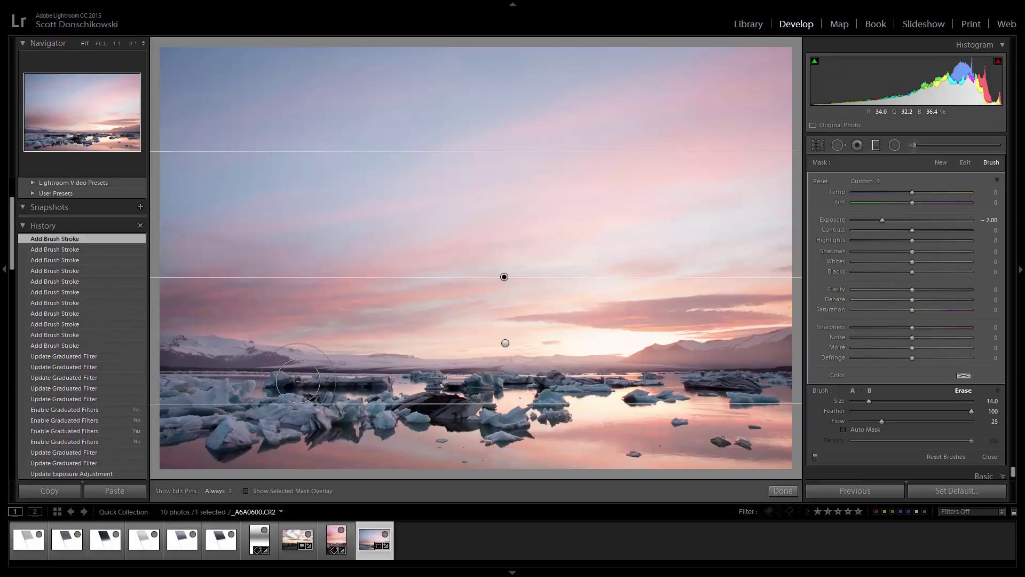
{"action": "mouse_move", "coordinate": [445, 412]}
{"action": "left_mouse_down"}
{"action": "mouse_move", "coordinate": [352, 352]}
{"action": "mouse_move", "coordinate": [416, 346]}
{"action": "left_mouse_up"}
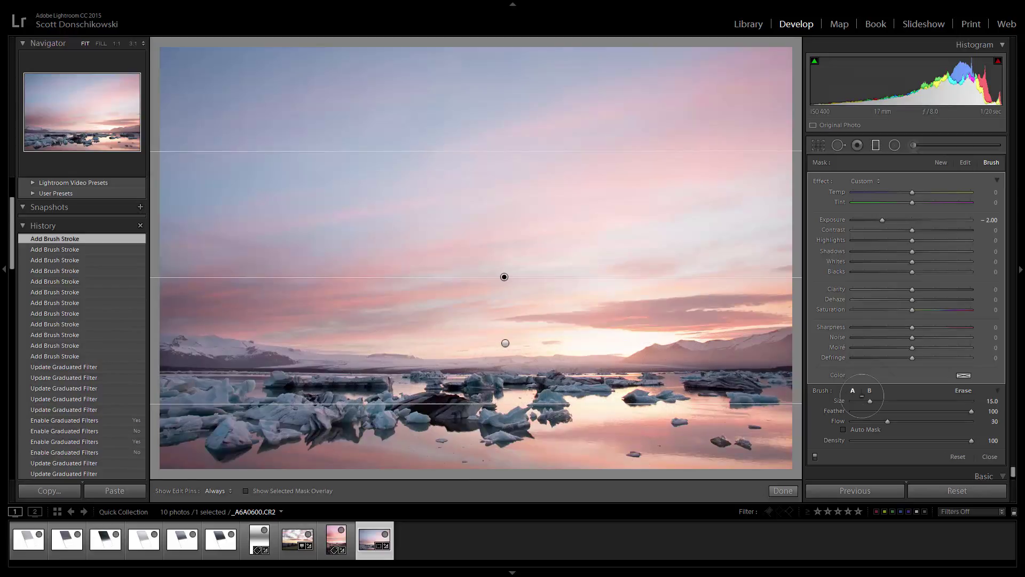
Step: Compare the iceberg photo with and without the brushed graduated filters, leaving them enabled
{"action": "left_click", "coordinate": [815, 456]}
{"action": "left_click", "coordinate": [815, 456]}
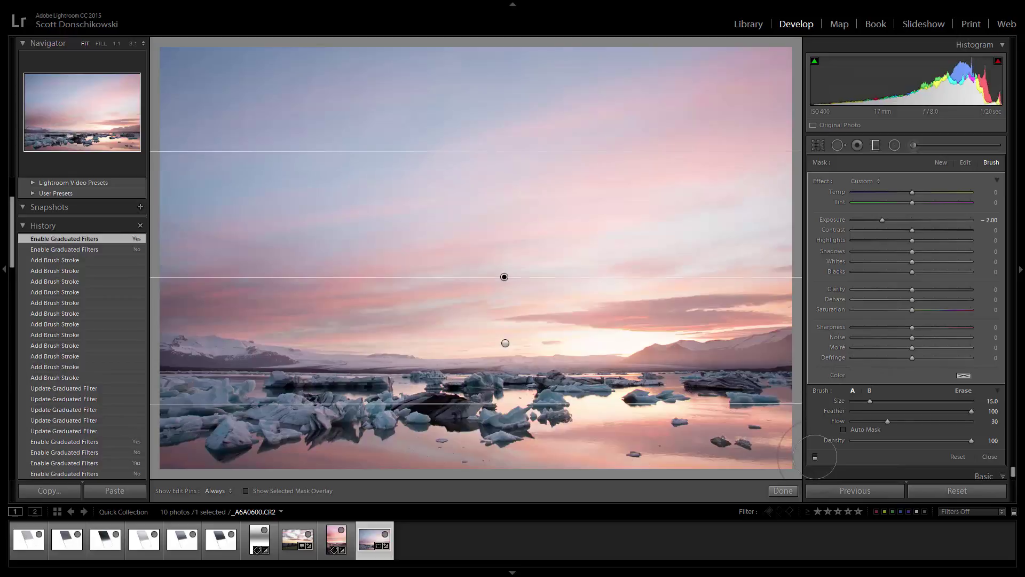
{"action": "left_click", "coordinate": [815, 456]}
{"action": "left_click", "coordinate": [815, 456]}
{"action": "left_click", "coordinate": [815, 456]}
{"action": "left_click", "coordinate": [815, 456]}
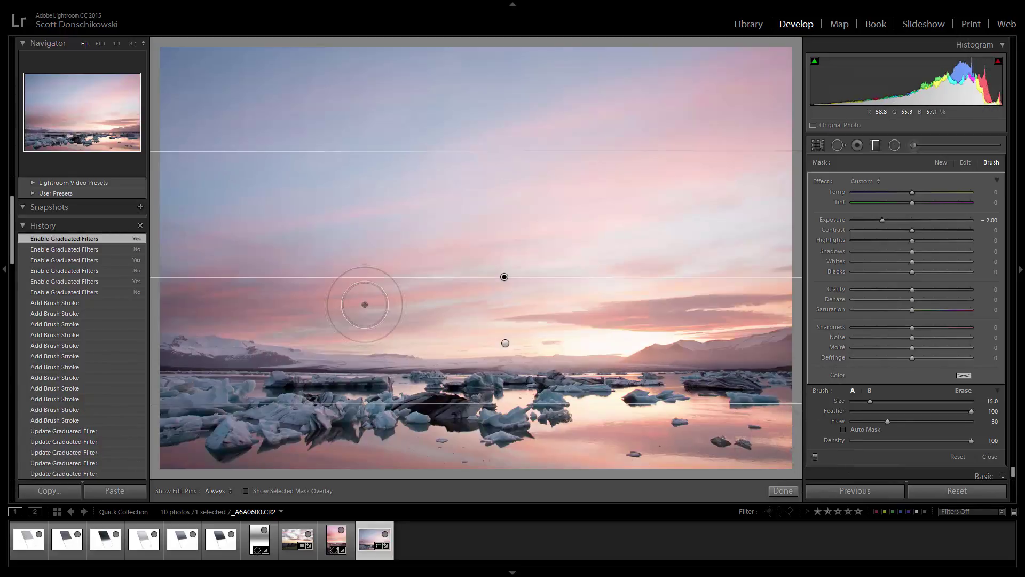
Step: Erase a little more of the sky filter's mask over the left and right mountains in the iceberg photo
{"action": "key", "text": "h"}
{"action": "key", "text": "alt"}
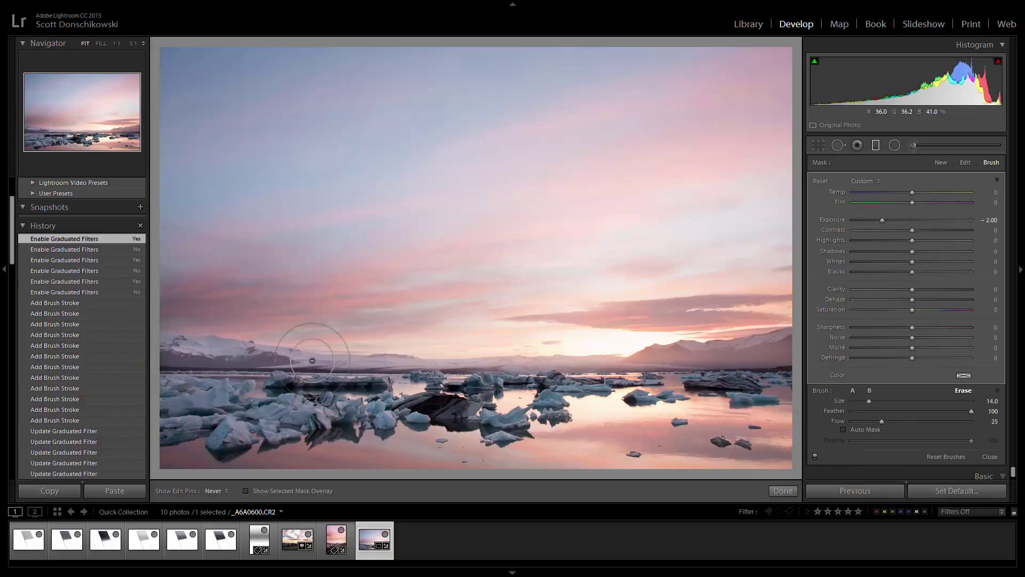
{"action": "left_click", "coordinate": [312, 361]}
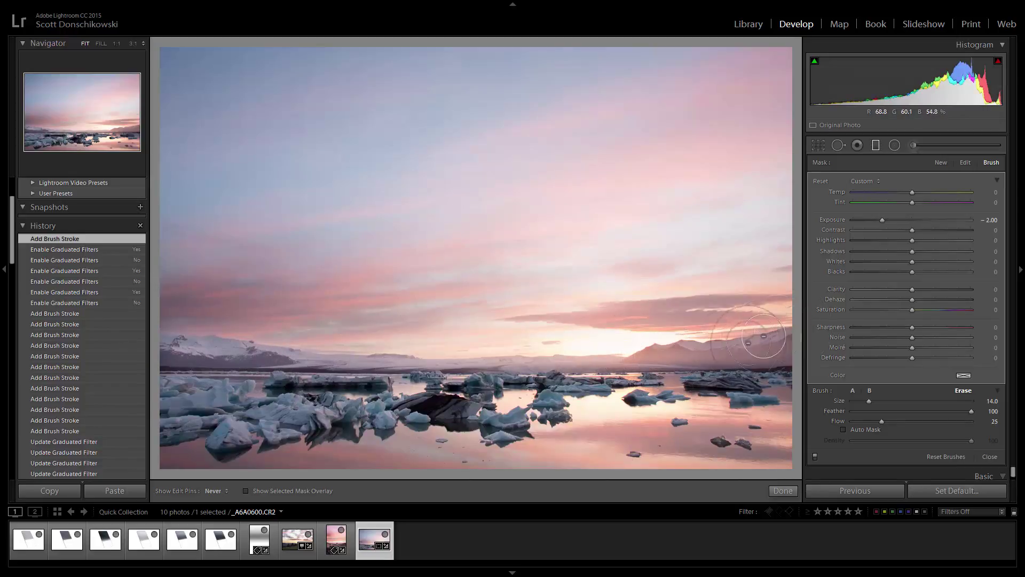
{"action": "left_click", "coordinate": [692, 348]}
{"action": "key", "text": "h"}
Step: Check the extra mask erasing by turning the iceberg photo's graduated filters off and on, leaving them enabled
{"action": "left_click", "coordinate": [815, 456]}
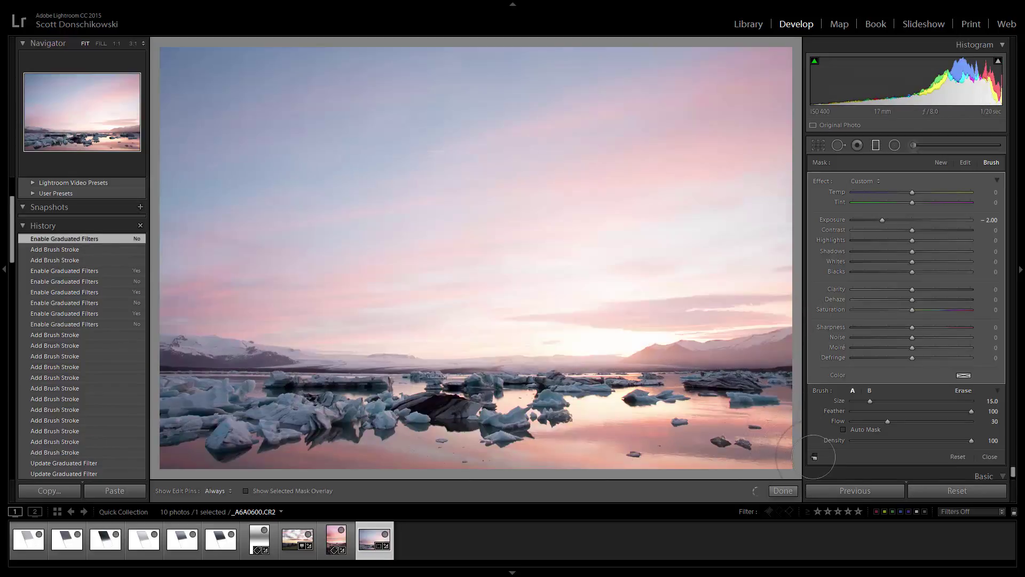
{"action": "left_click", "coordinate": [815, 456]}
{"action": "left_click", "coordinate": [814, 456]}
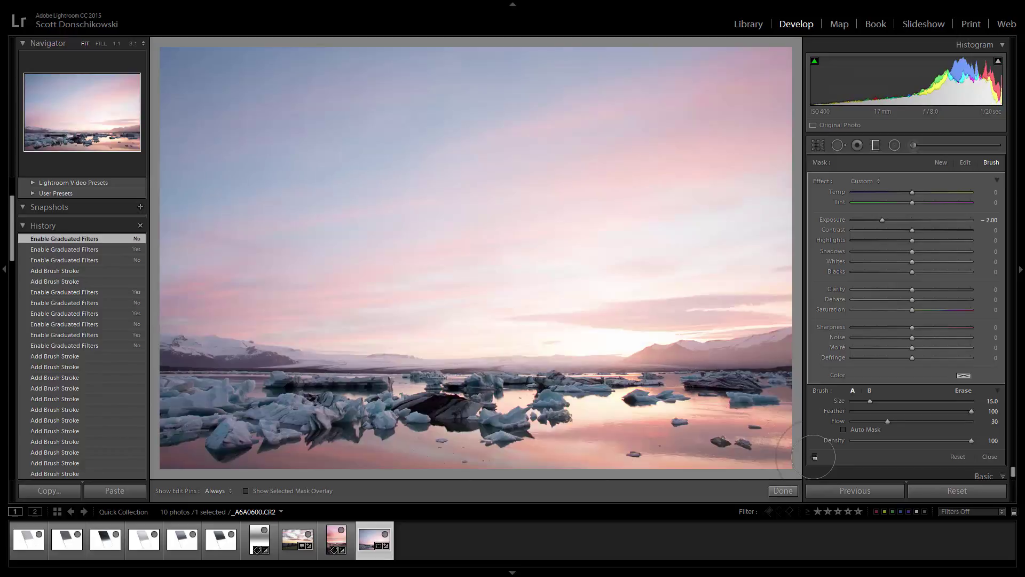
{"action": "left_click", "coordinate": [815, 456]}
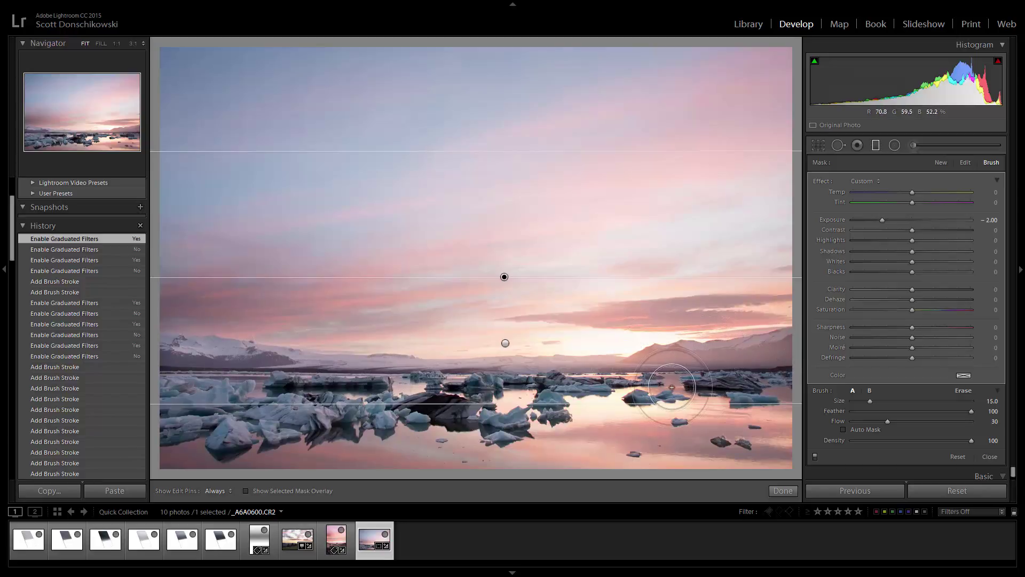
Step: Open the photo _A6A5402.CR2, select its -3.00 sky filter, and switch to brushing its mask in Erase mode
{"action": "left_click", "coordinate": [337, 536]}
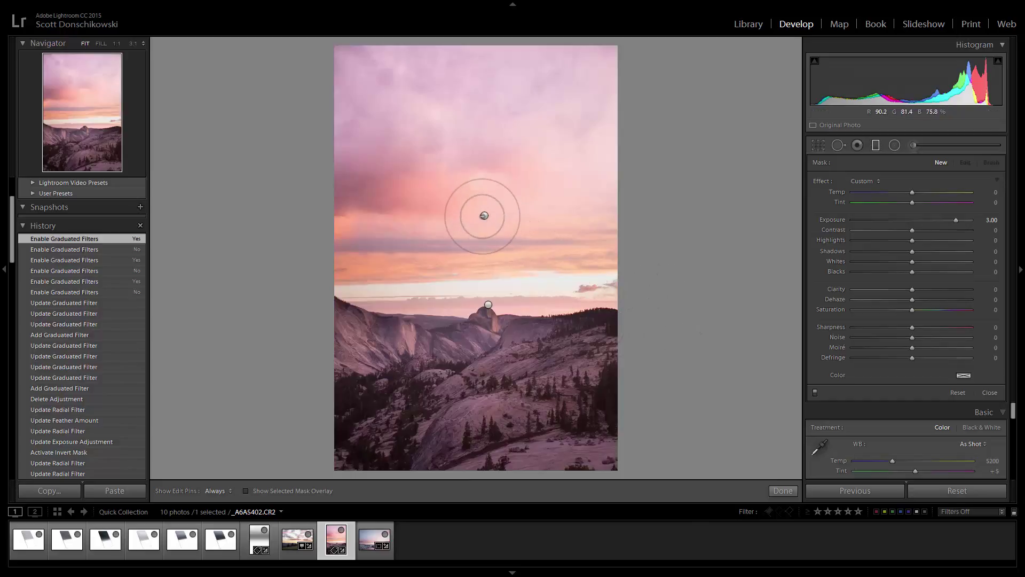
{"action": "left_click", "coordinate": [484, 215]}
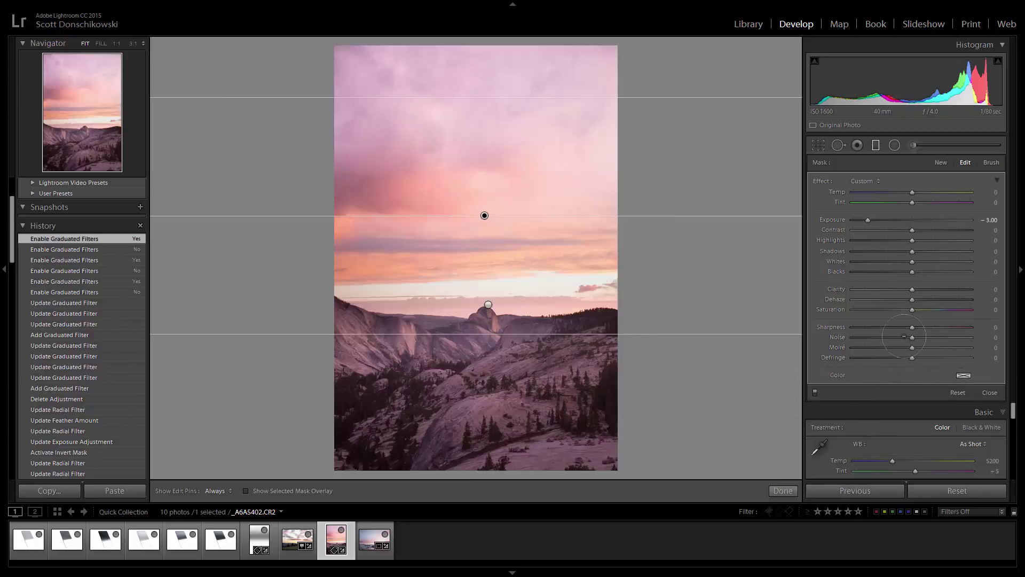
{"action": "left_click", "coordinate": [484, 215]}
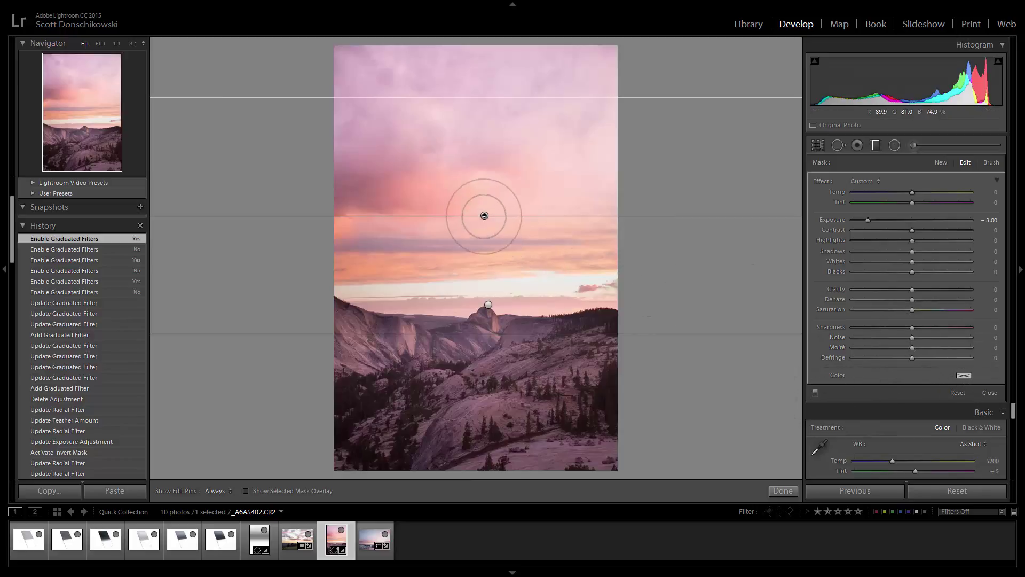
{"action": "left_click", "coordinate": [991, 163]}
{"action": "key", "text": "alt"}
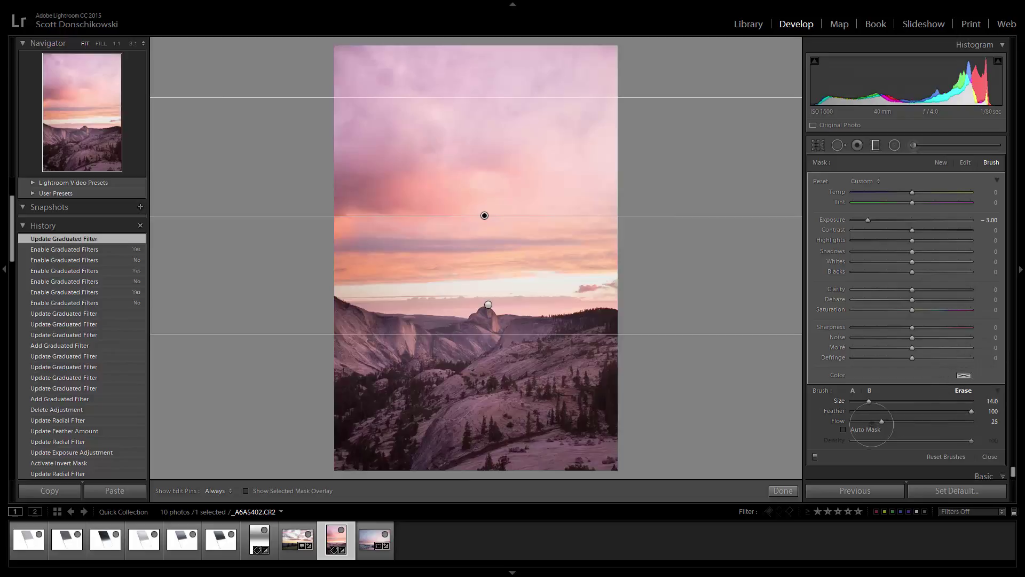
Step: Erase the -3.00 sky filter's mask over the mountains along the horizon, from the right slope to the left cliffs
{"action": "mouse_move", "coordinate": [620, 353]}
{"action": "left_mouse_down"}
{"action": "mouse_move", "coordinate": [597, 329]}
{"action": "mouse_move", "coordinate": [591, 297]}
{"action": "mouse_move", "coordinate": [608, 320]}
{"action": "mouse_move", "coordinate": [591, 297]}
{"action": "mouse_move", "coordinate": [549, 293]}
{"action": "mouse_move", "coordinate": [618, 320]}
{"action": "mouse_move", "coordinate": [587, 331]}
{"action": "left_mouse_up"}
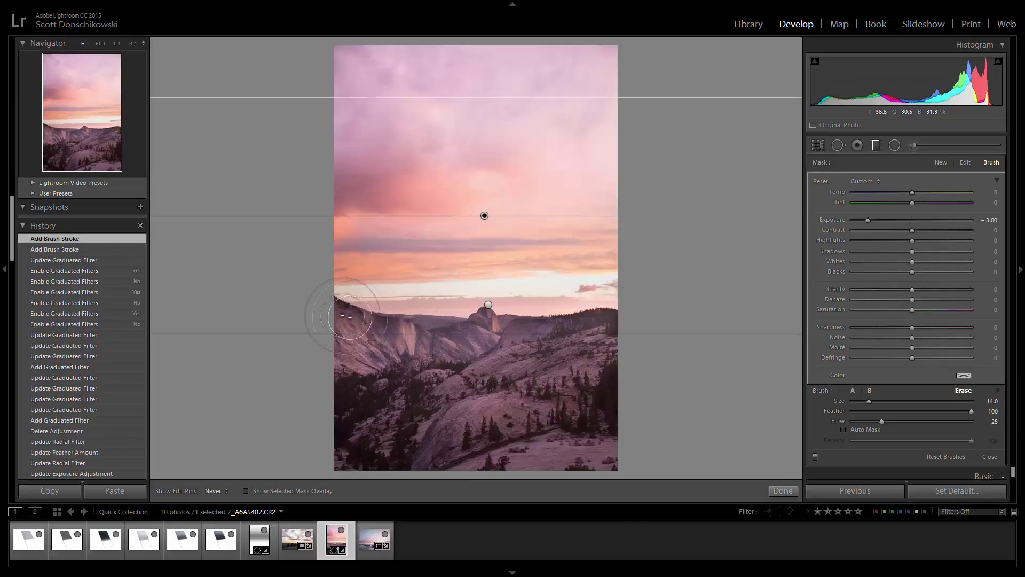
{"action": "key", "text": "h"}
{"action": "left_click_drag", "start_coordinate": [350, 314], "coordinate": [433, 320]}
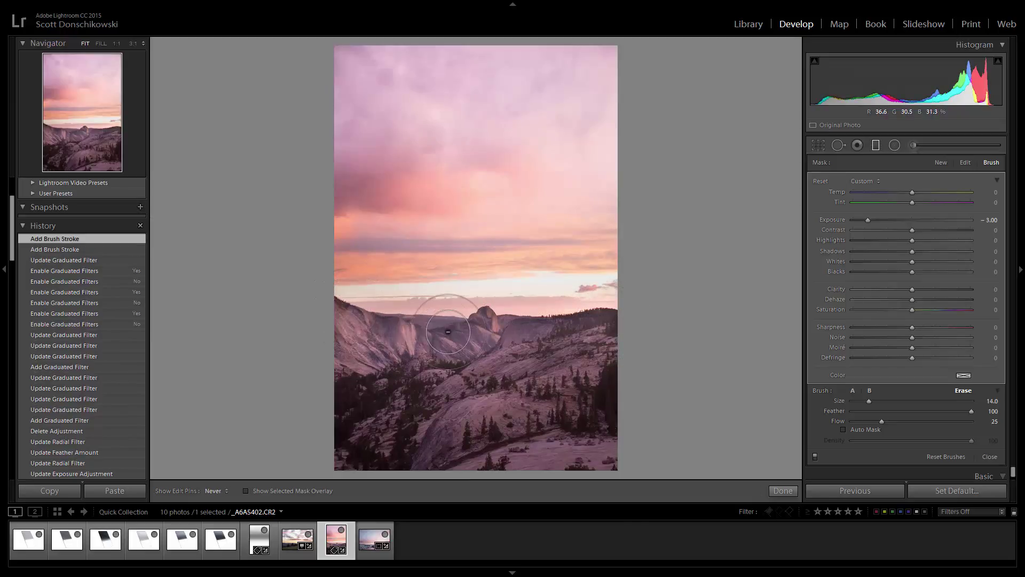
{"action": "key", "text": "h"}
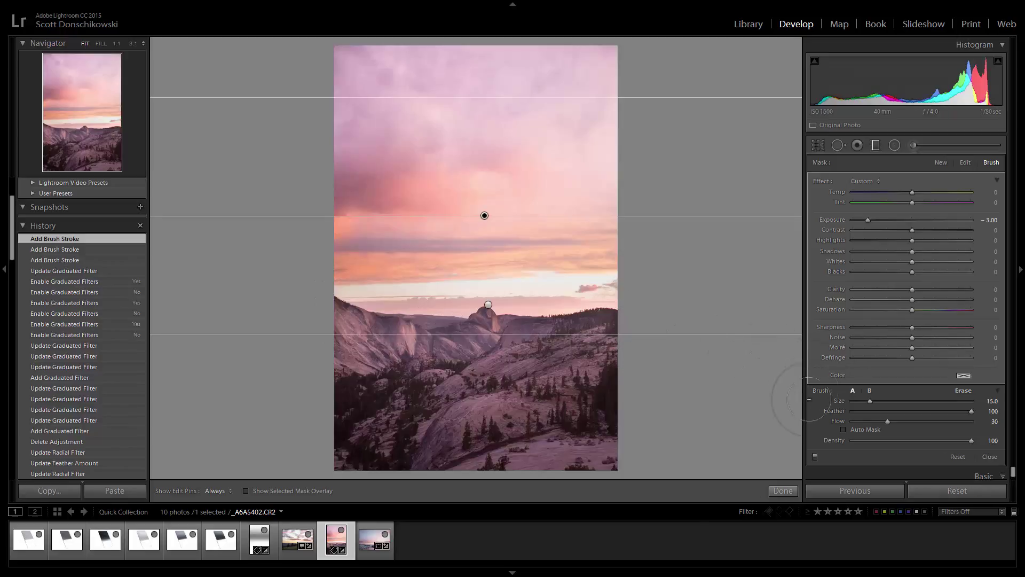
Step: Compare the mountain photo with and without its graduated filters, leaving them enabled
{"action": "left_click", "coordinate": [815, 456]}
{"action": "left_click", "coordinate": [816, 456]}
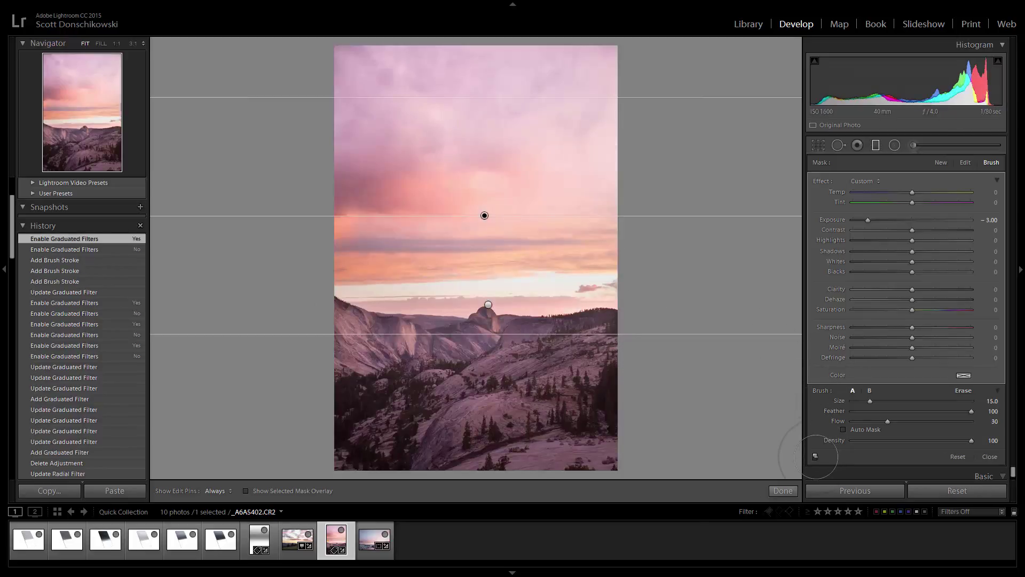
{"action": "left_click", "coordinate": [816, 456]}
{"action": "left_click", "coordinate": [816, 456]}
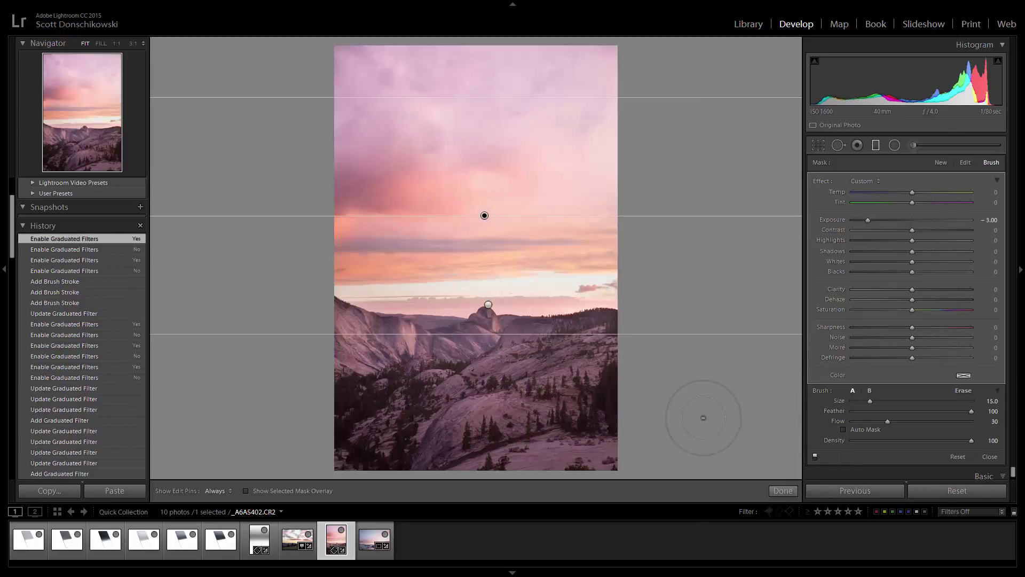
Step: Brush the sky filter's mask once more across the full mountain ridge, and compare the filters off and on, leaving them enabled
{"action": "mouse_move", "coordinate": [348, 331]}
{"action": "left_mouse_down"}
{"action": "mouse_move", "coordinate": [565, 356]}
{"action": "mouse_move", "coordinate": [700, 352]}
{"action": "left_mouse_up"}
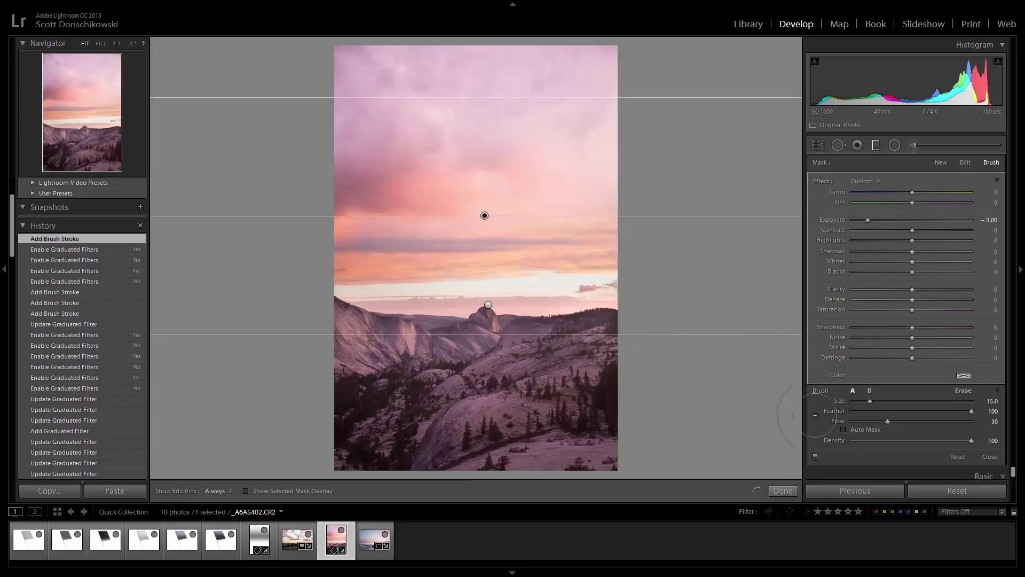
{"action": "left_click", "coordinate": [815, 456]}
{"action": "left_click", "coordinate": [815, 456]}
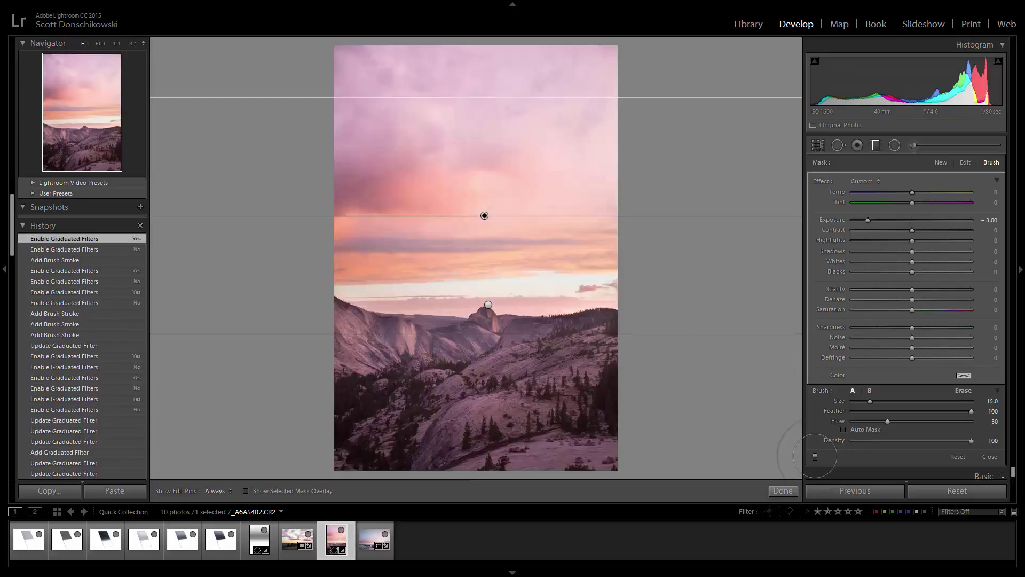
{"action": "left_click", "coordinate": [815, 456]}
{"action": "left_click", "coordinate": [815, 456]}
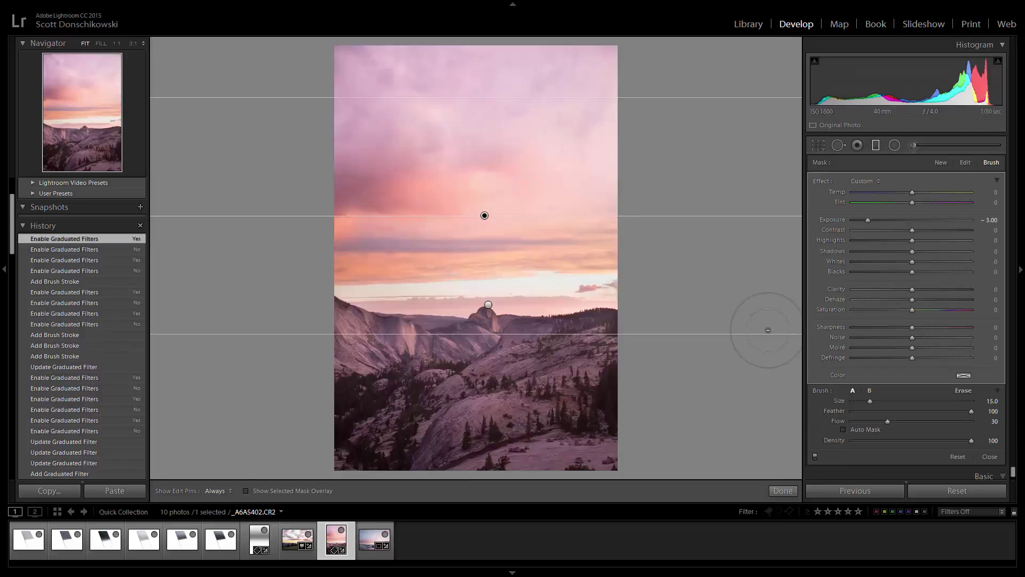